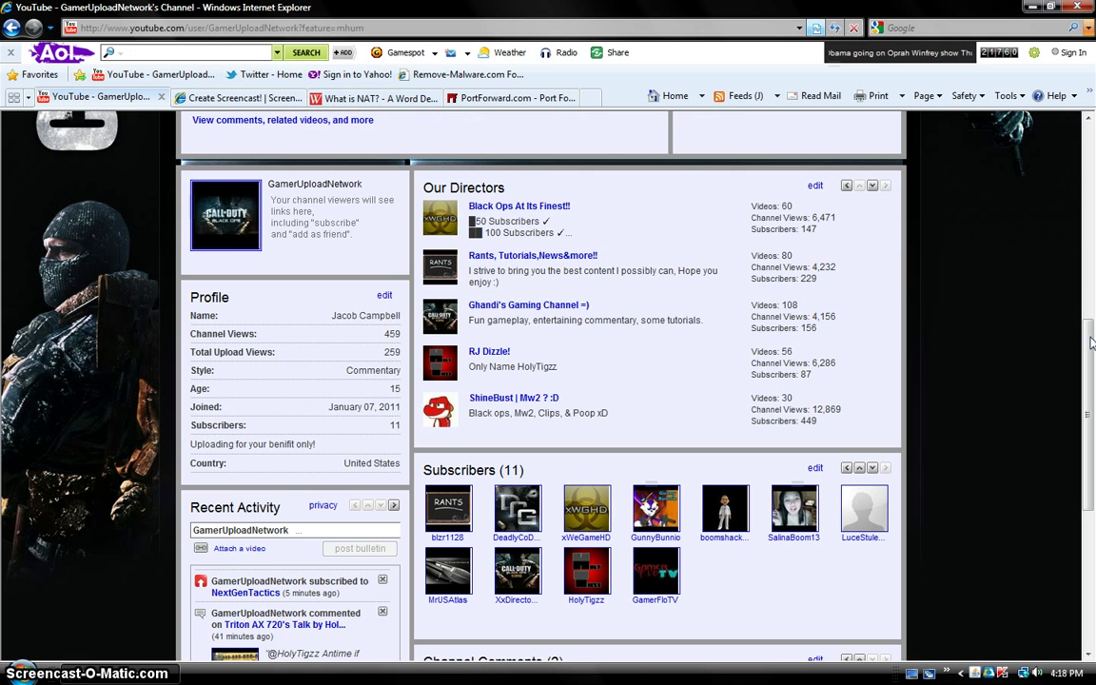
Read the NAT definition on the open Webopedia page and close that page
{"action": "left_click_drag", "start_coordinate": [1092, 343], "coordinate": [1093, 352]}
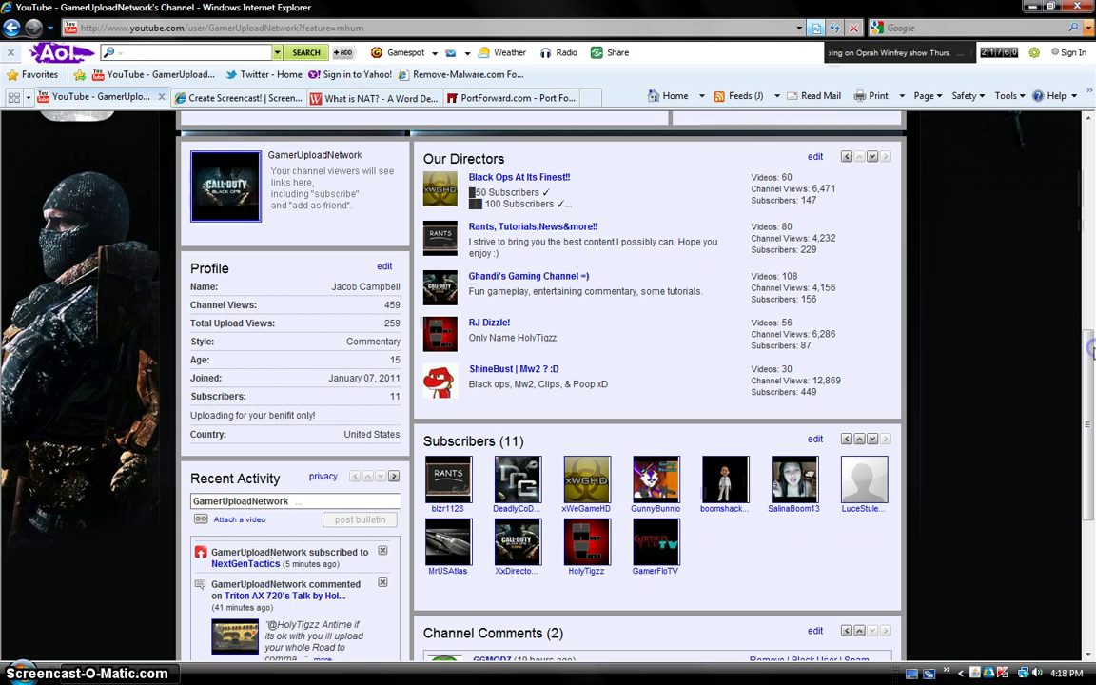
{"action": "left_click", "coordinate": [362, 98]}
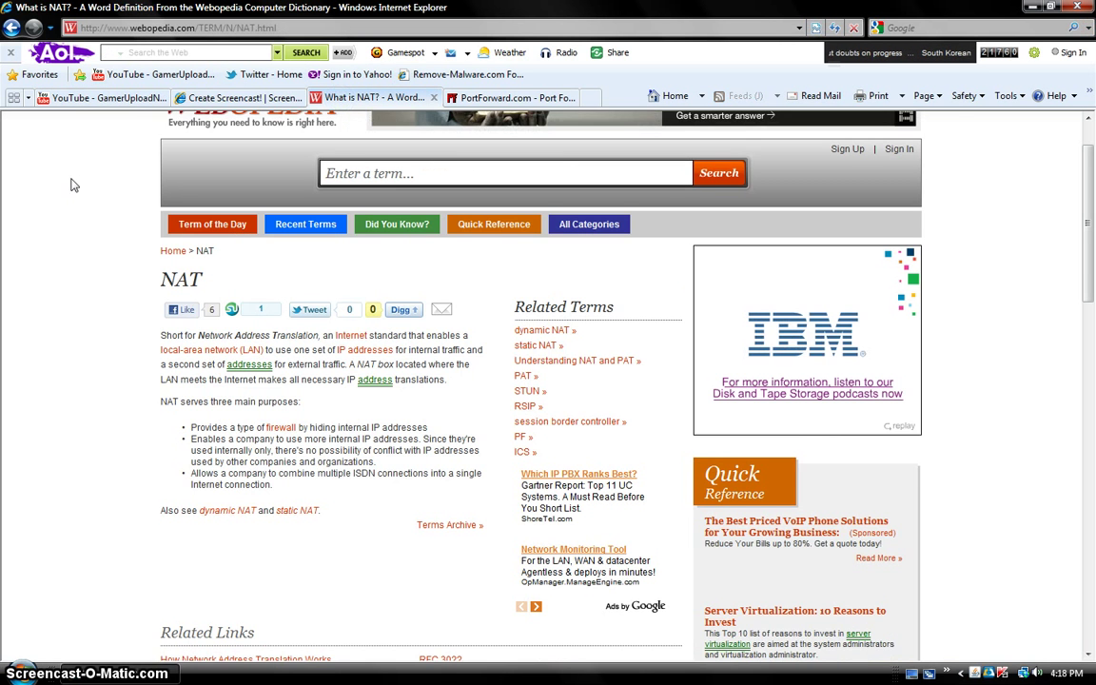
{"action": "scroll", "coordinate": [61, 166], "scroll_direction": "down", "scroll_amount": 3}
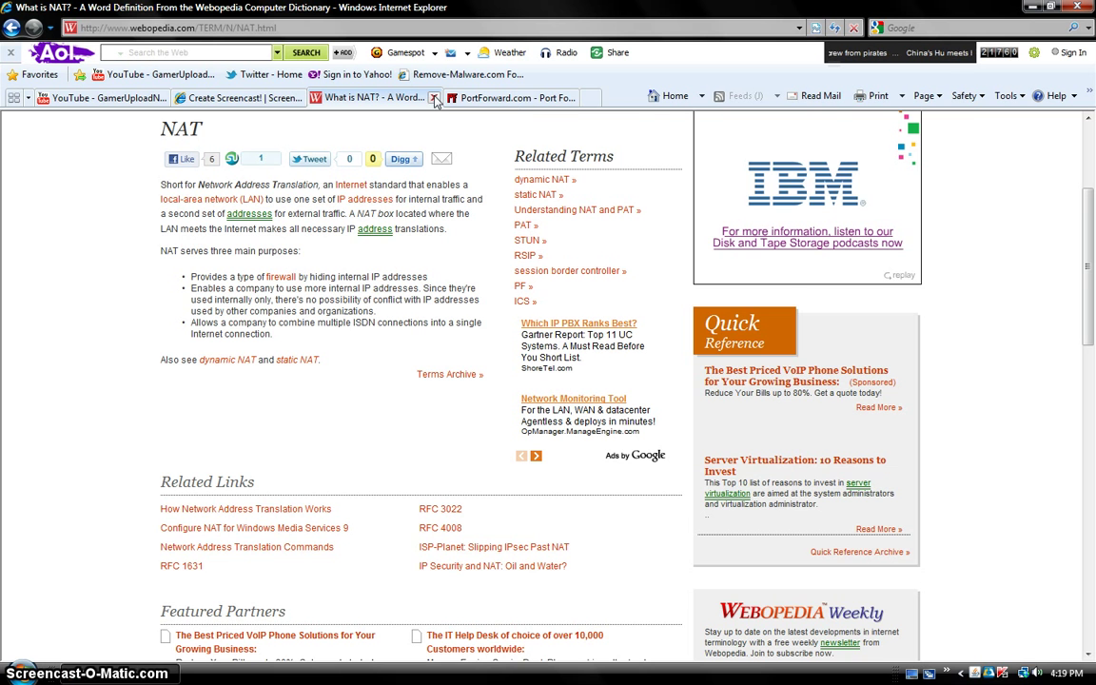
{"action": "left_click", "coordinate": [434, 98]}
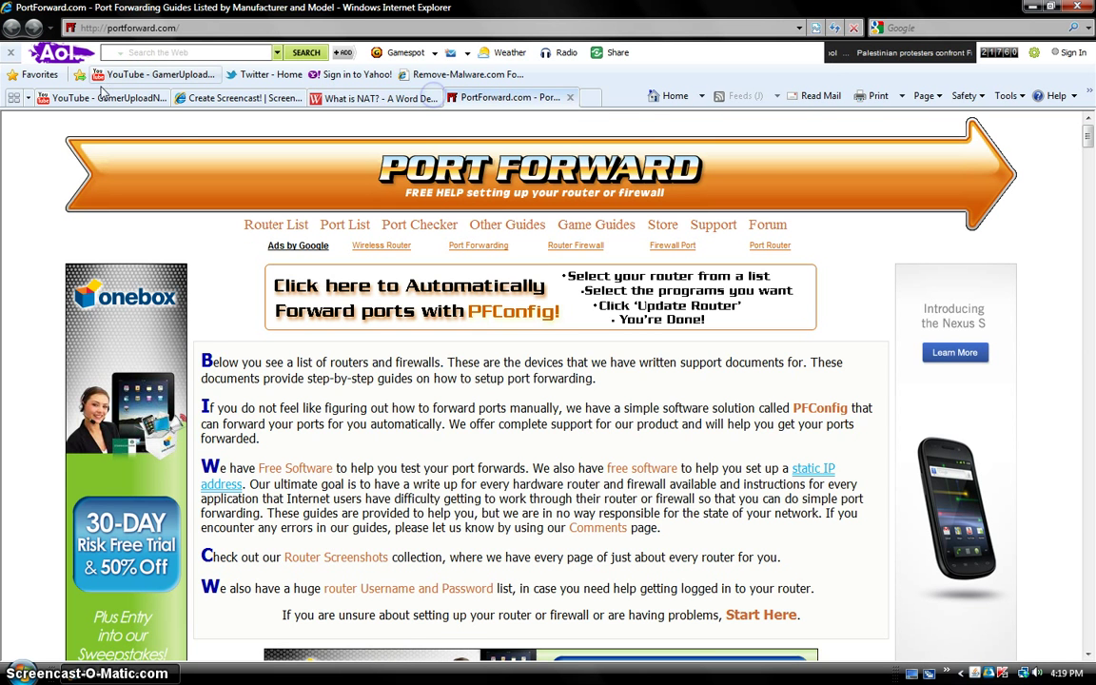
Review the GamerUploadNetwork YouTube channel page, from its directors list up to the subscribe option
{"action": "left_click", "coordinate": [134, 98]}
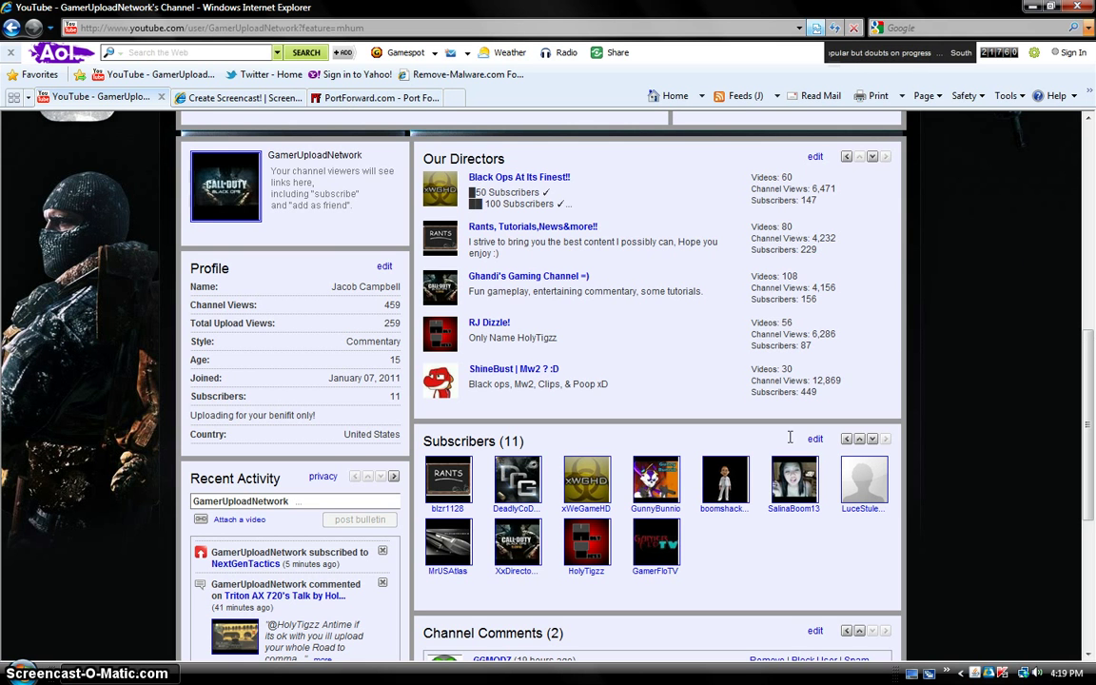
{"action": "scroll", "coordinate": [837, 374], "scroll_direction": "up", "scroll_amount": 2}
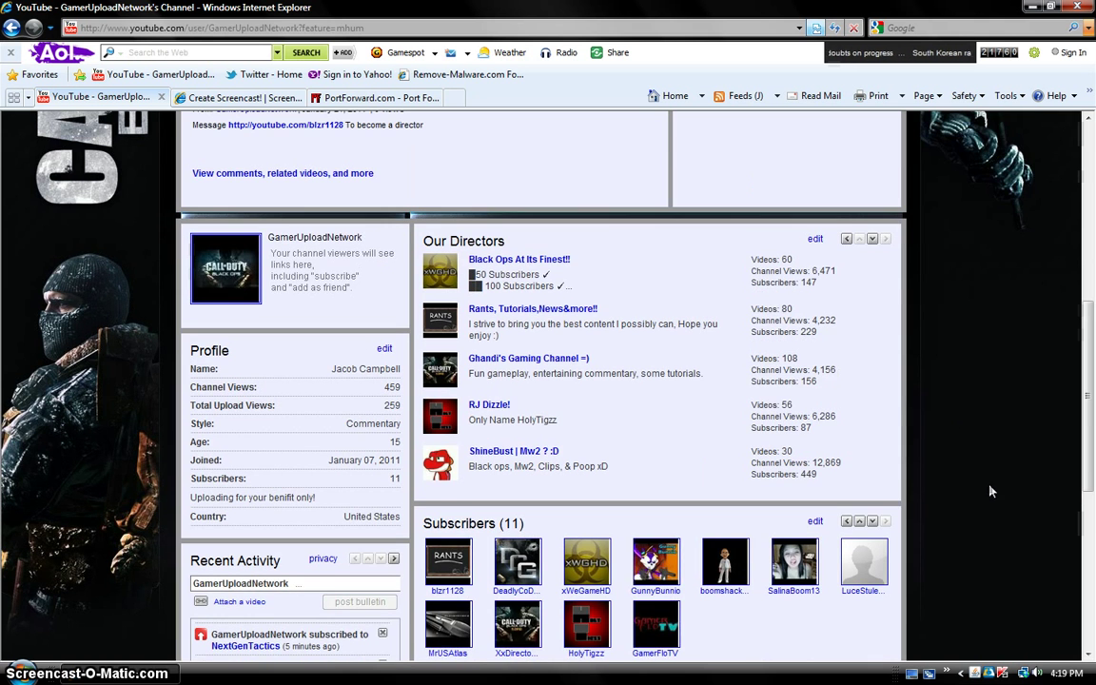
{"action": "scroll", "coordinate": [967, 423], "scroll_direction": "up", "scroll_amount": 1}
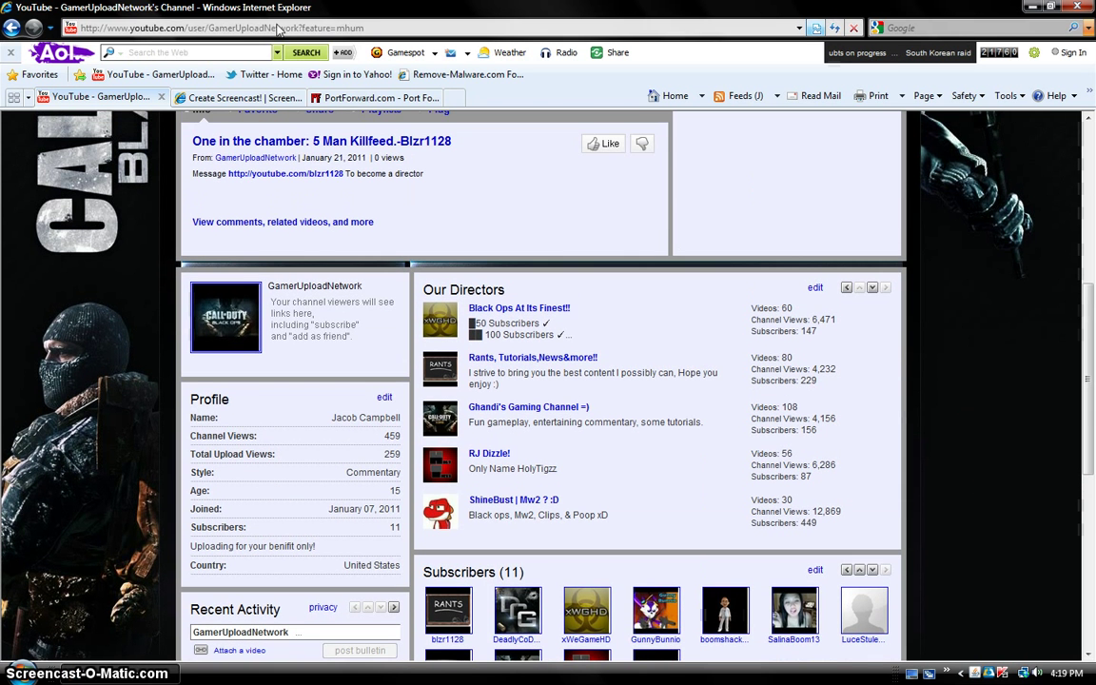
{"action": "scroll", "coordinate": [148, 211], "scroll_direction": "up", "scroll_amount": 9}
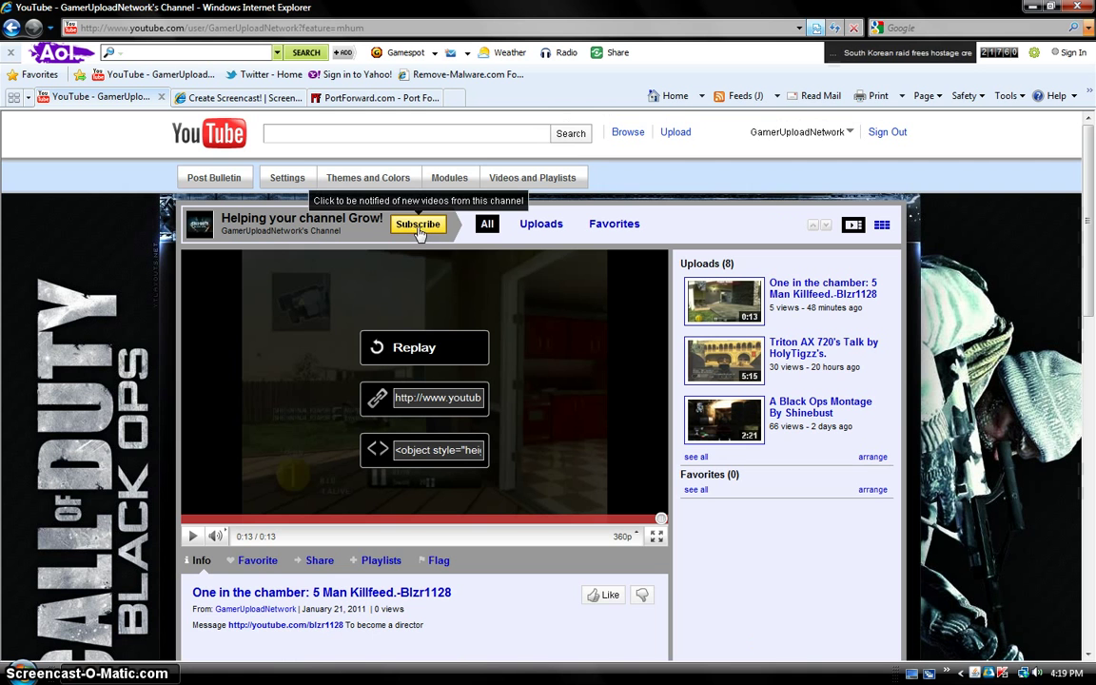
{"action": "scroll", "coordinate": [1092, 228], "scroll_direction": "down", "scroll_amount": 10}
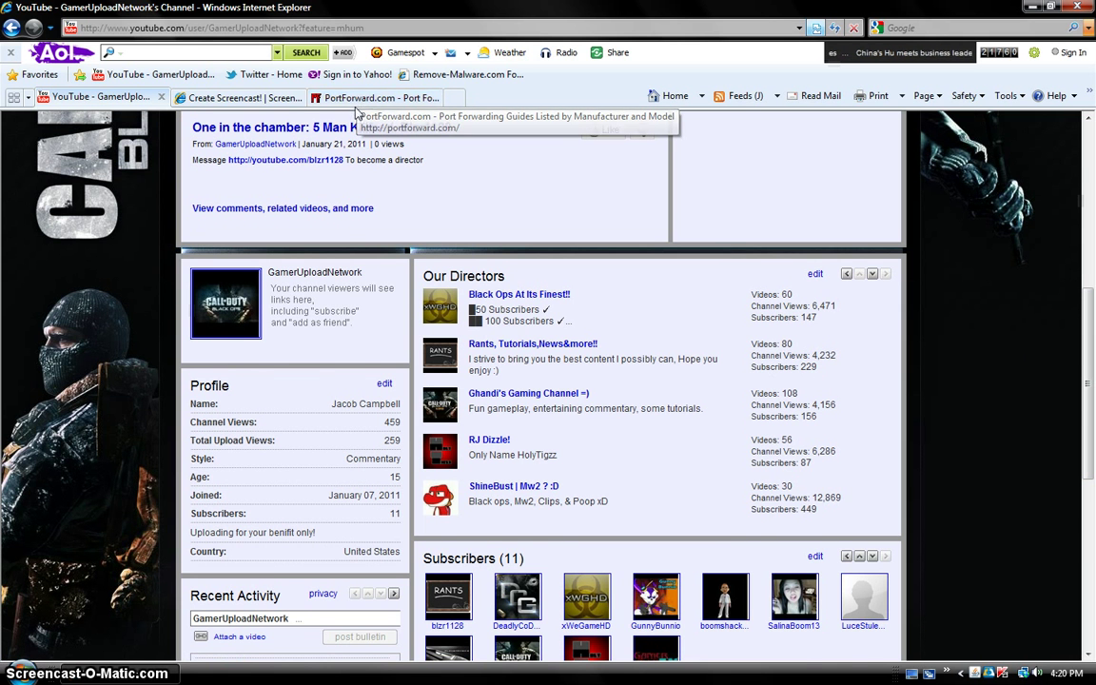
Switch to the PortForward.com page and open its router list
{"action": "left_click", "coordinate": [328, 98]}
{"action": "left_click", "coordinate": [134, 29]}
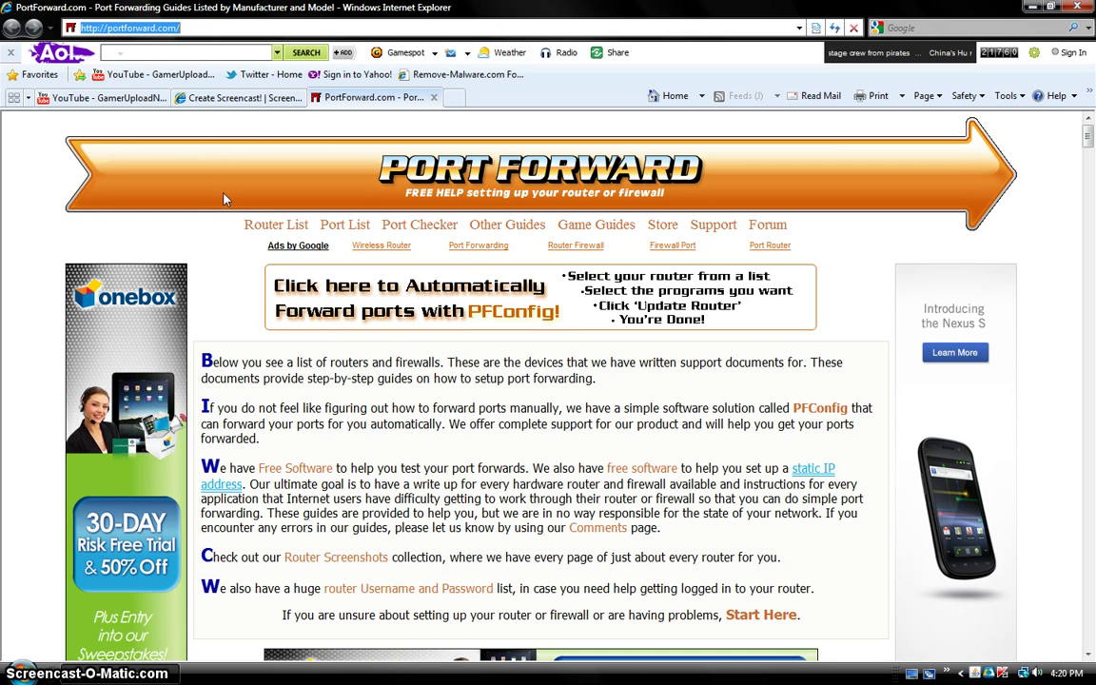
{"action": "left_click", "coordinate": [288, 229]}
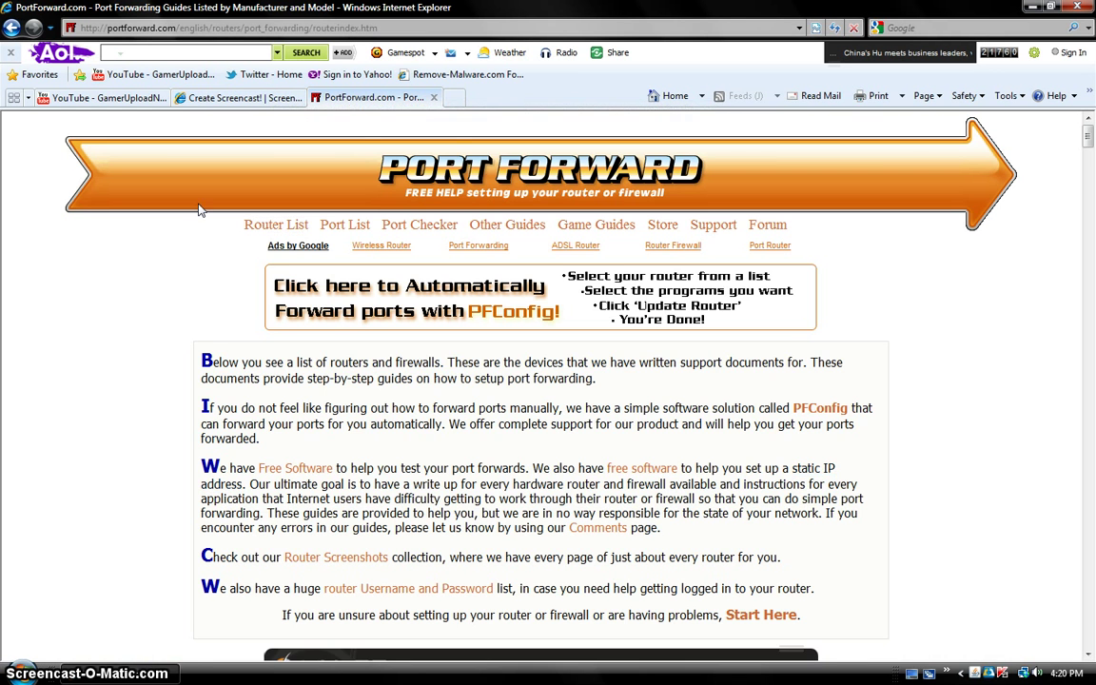
Find the M1000 under Actiontec in the router list and open its guide list, skipping the PFConfig advertisement
{"action": "scroll", "coordinate": [199, 209], "scroll_direction": "down", "scroll_amount": 5}
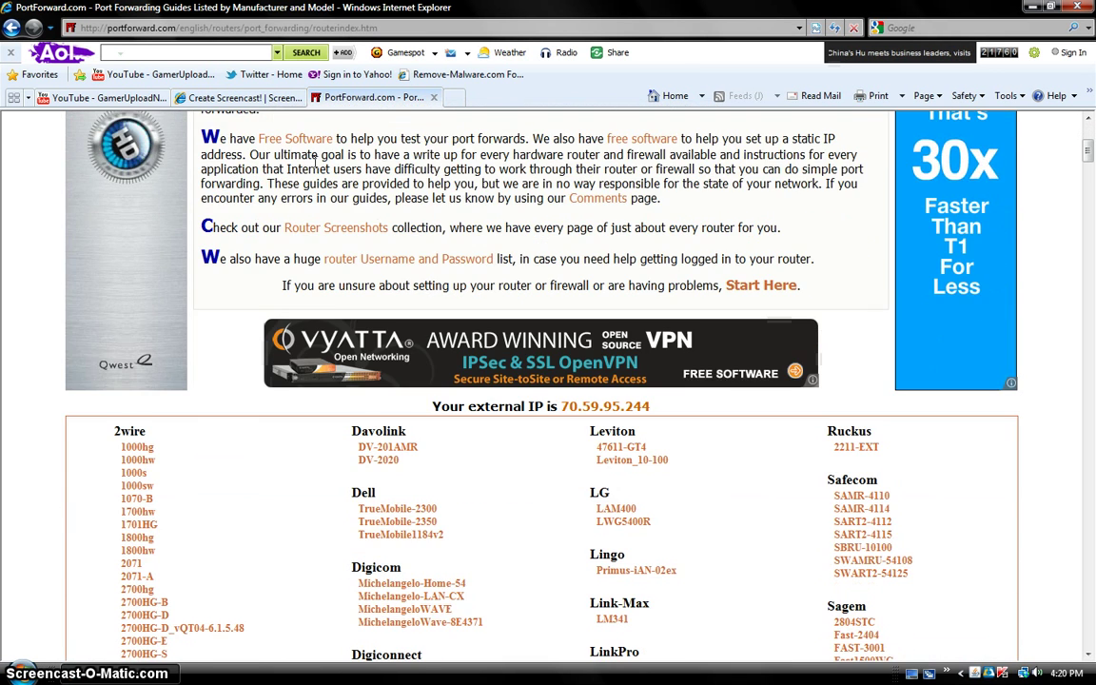
{"action": "scroll", "coordinate": [301, 234], "scroll_direction": "down", "scroll_amount": 3}
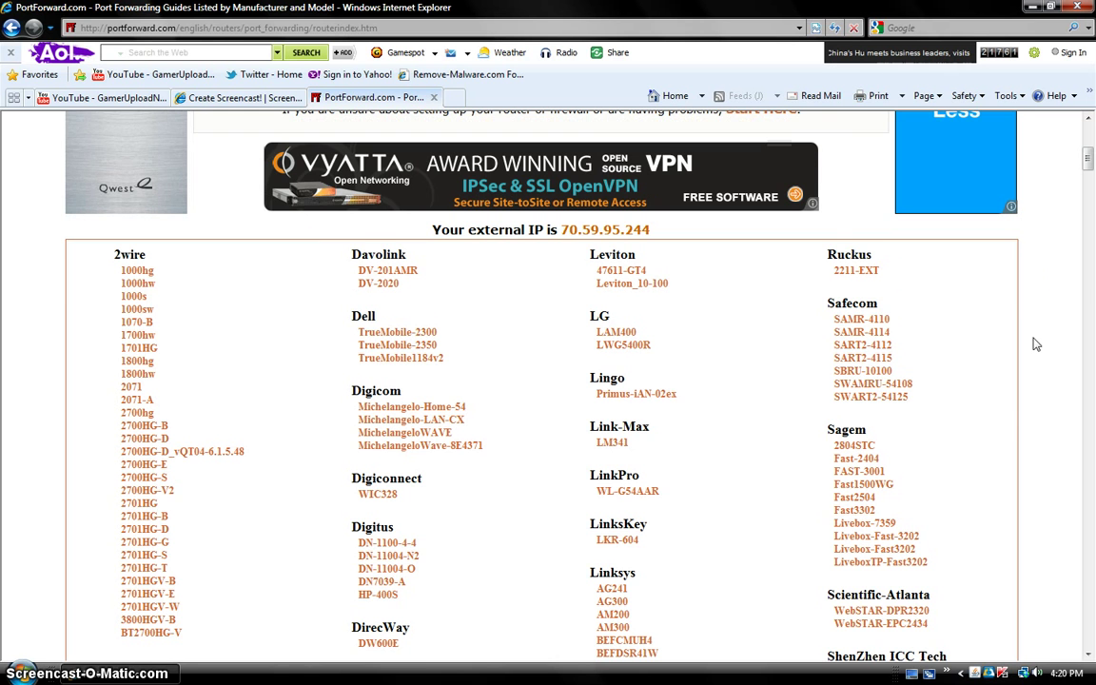
{"action": "middle_click", "coordinate": [1024, 415]}
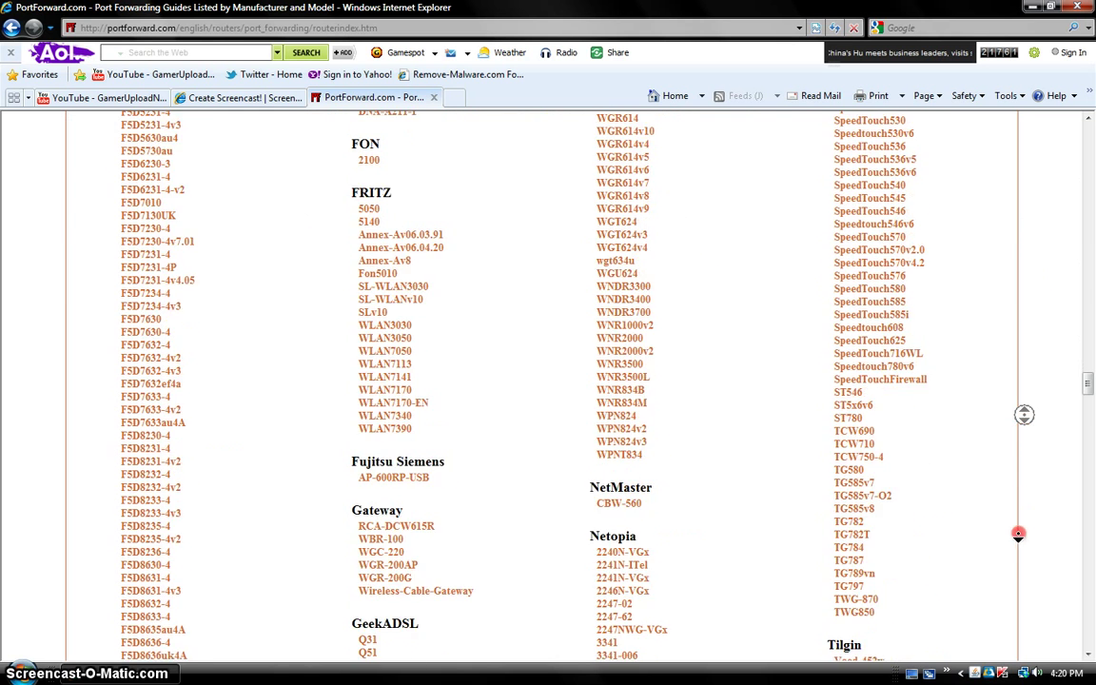
{"action": "left_click", "coordinate": [1014, 567]}
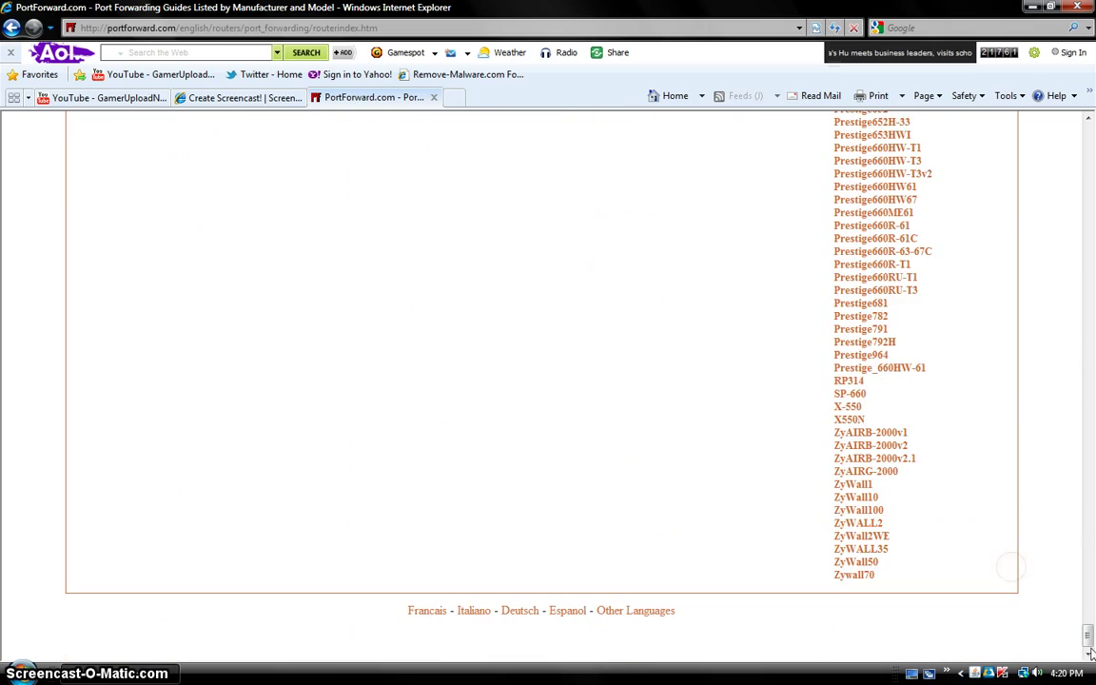
{"action": "left_click_drag", "start_coordinate": [1087, 636], "coordinate": [1091, 275]}
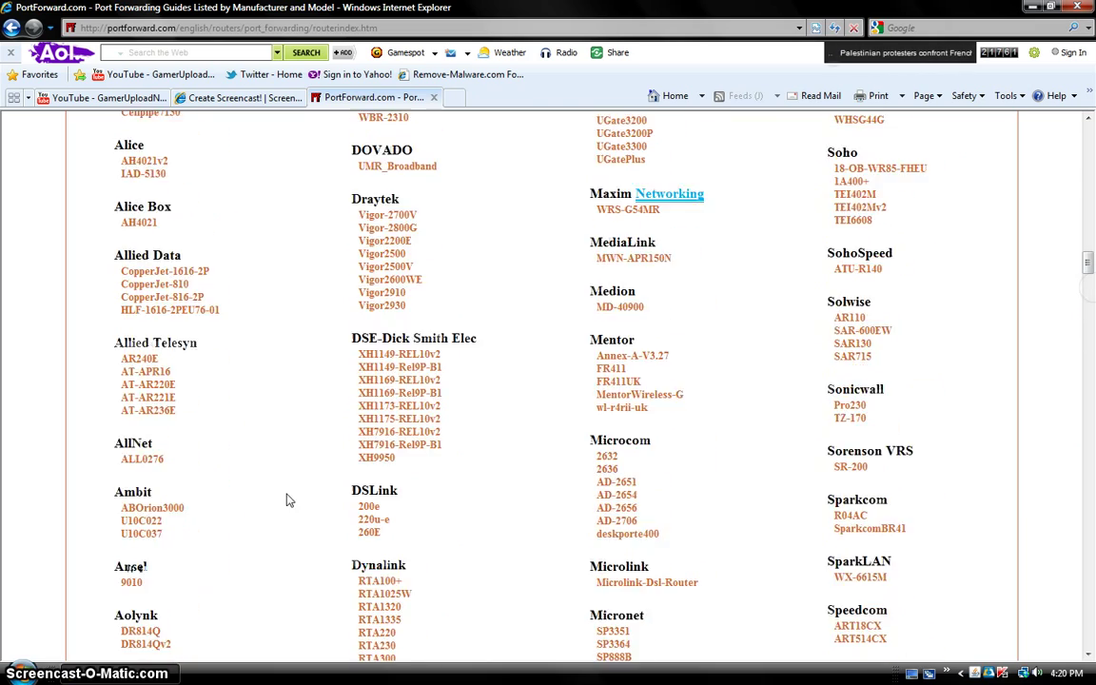
{"action": "scroll", "coordinate": [234, 463], "scroll_direction": "up", "scroll_amount": 12}
{"action": "scroll", "coordinate": [207, 457], "scroll_direction": "up", "scroll_amount": 6}
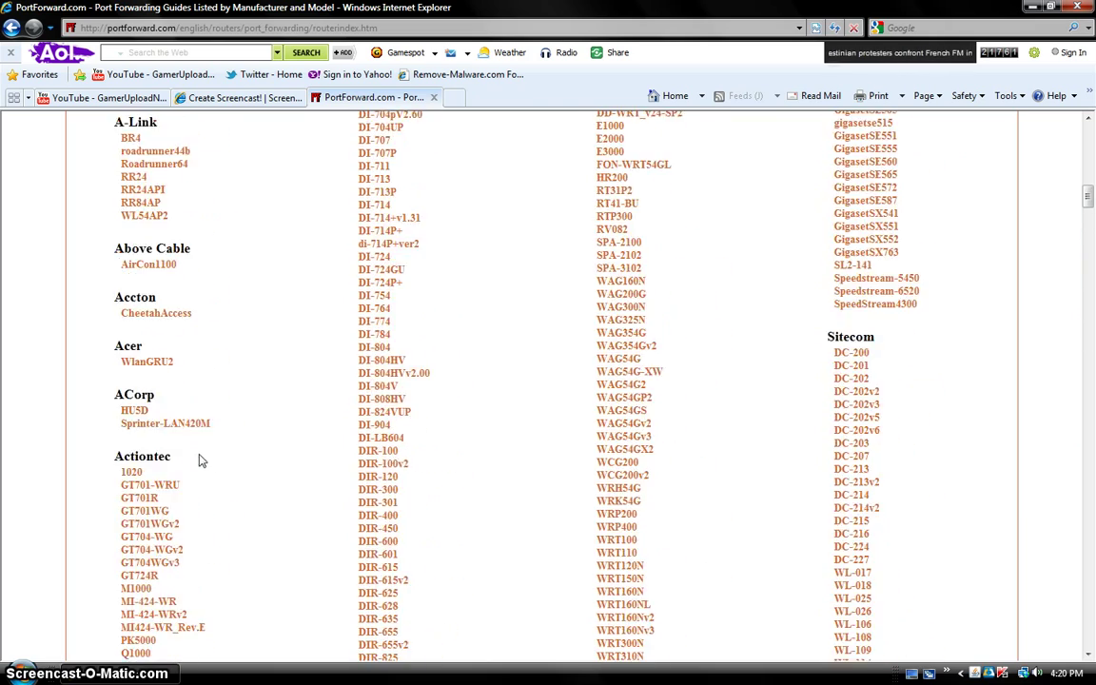
{"action": "scroll", "coordinate": [158, 409], "scroll_direction": "down", "scroll_amount": 5}
{"action": "scroll", "coordinate": [158, 409], "scroll_direction": "up", "scroll_amount": 3}
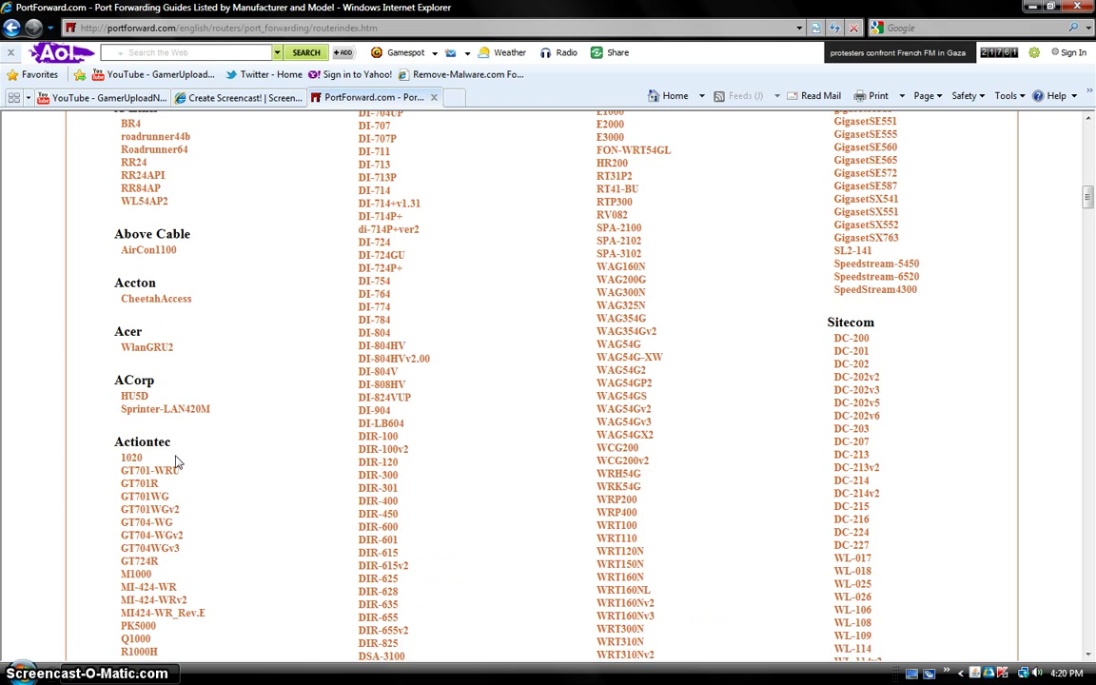
{"action": "scroll", "coordinate": [138, 457], "scroll_direction": "down", "scroll_amount": 1}
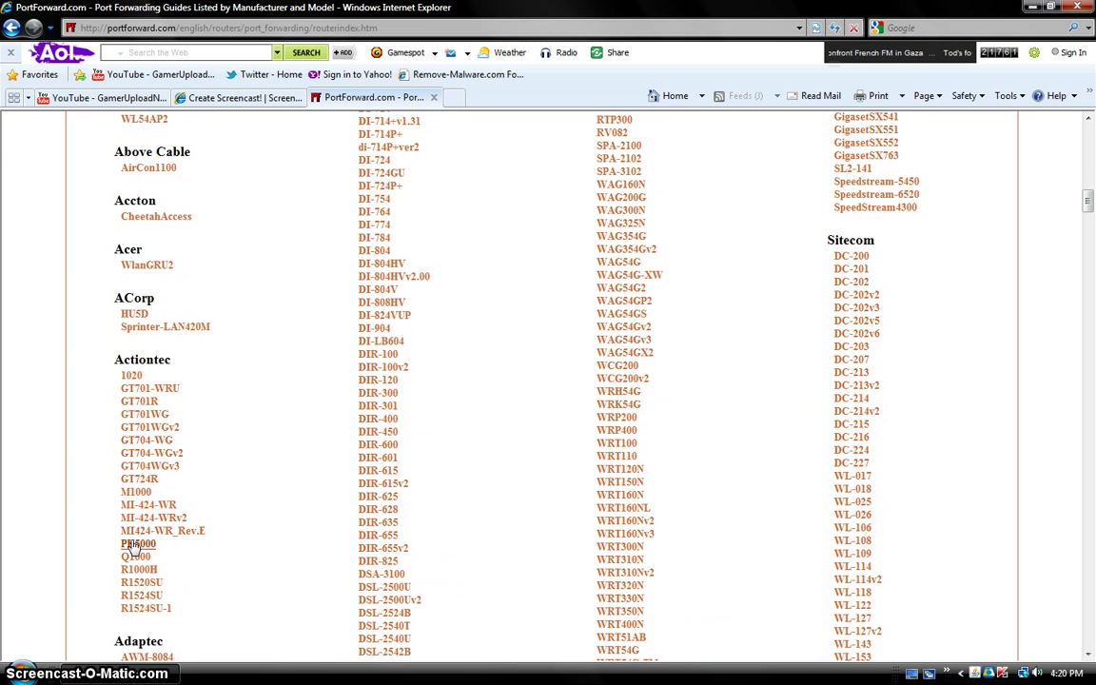
{"action": "left_click", "coordinate": [138, 493]}
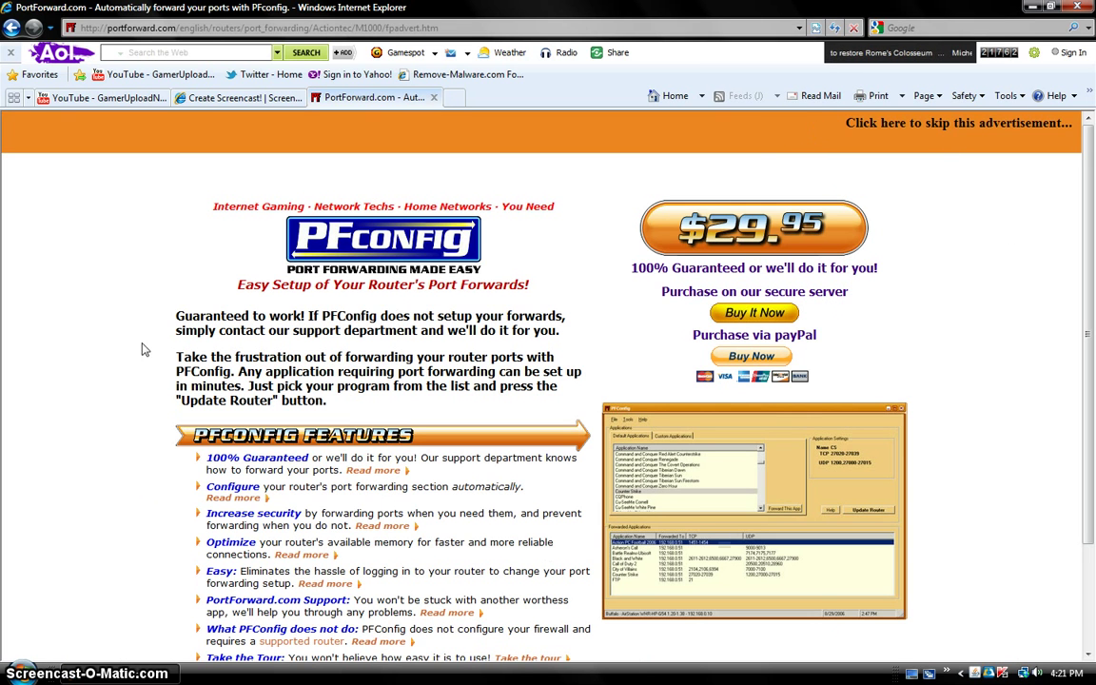
{"action": "left_click", "coordinate": [980, 124]}
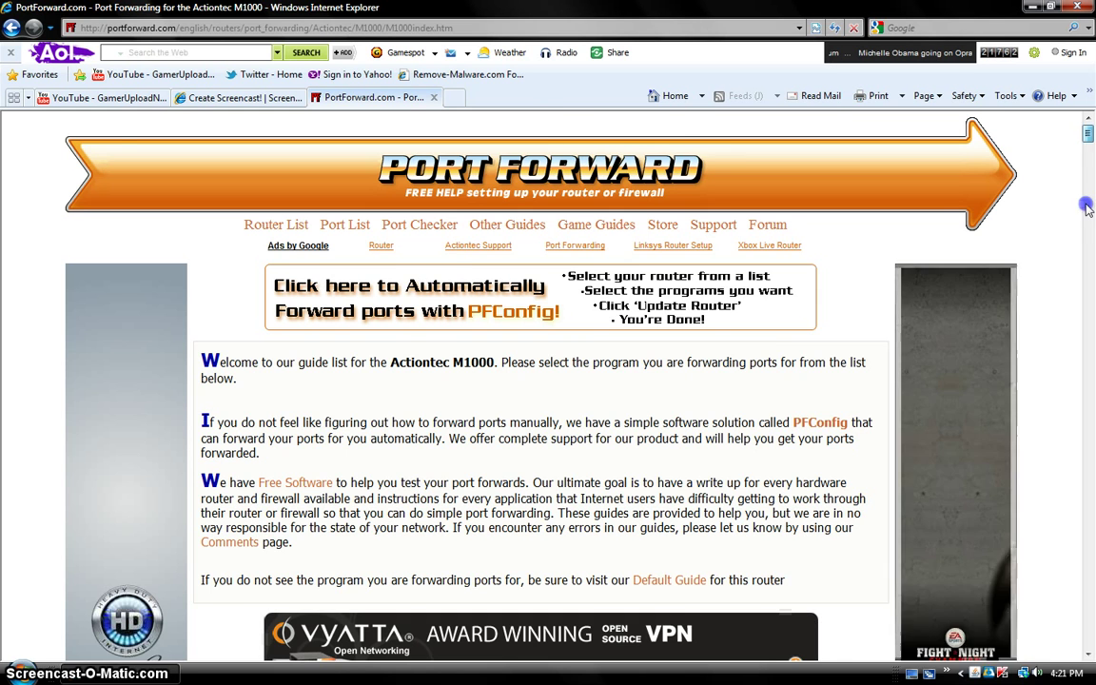
Find Call of Duty - Black Ops in the Actiontec M1000 program list and open its port forwarding guide
{"action": "left_click_drag", "start_coordinate": [1088, 134], "coordinate": [1092, 189]}
{"action": "middle_click", "coordinate": [271, 135]}
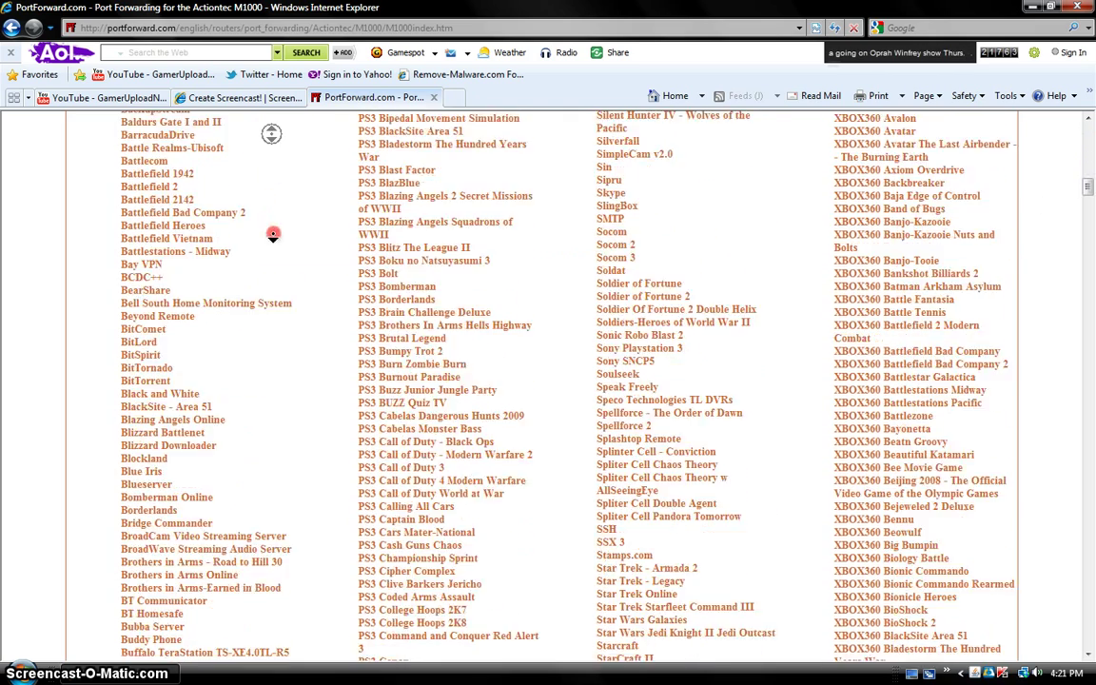
{"action": "middle_click", "coordinate": [270, 284]}
{"action": "scroll", "coordinate": [247, 259], "scroll_direction": "down", "scroll_amount": 1}
{"action": "scroll", "coordinate": [244, 262], "scroll_direction": "up", "scroll_amount": 7}
{"action": "scroll", "coordinate": [242, 263], "scroll_direction": "up", "scroll_amount": 7}
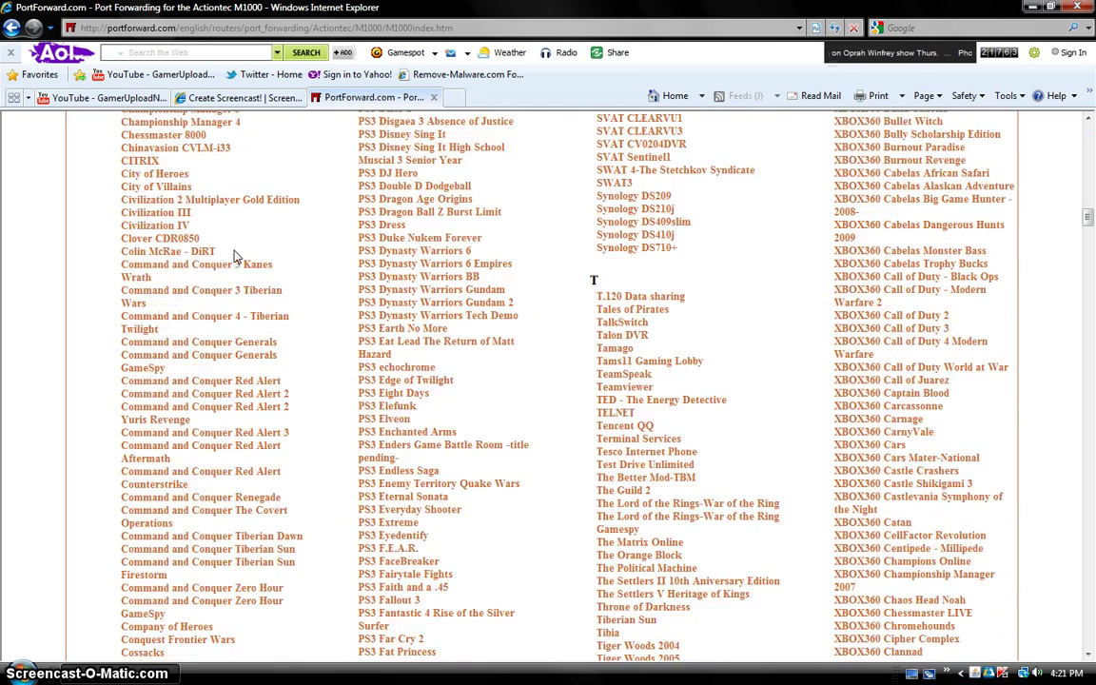
{"action": "scroll", "coordinate": [203, 225], "scroll_direction": "down", "scroll_amount": 1}
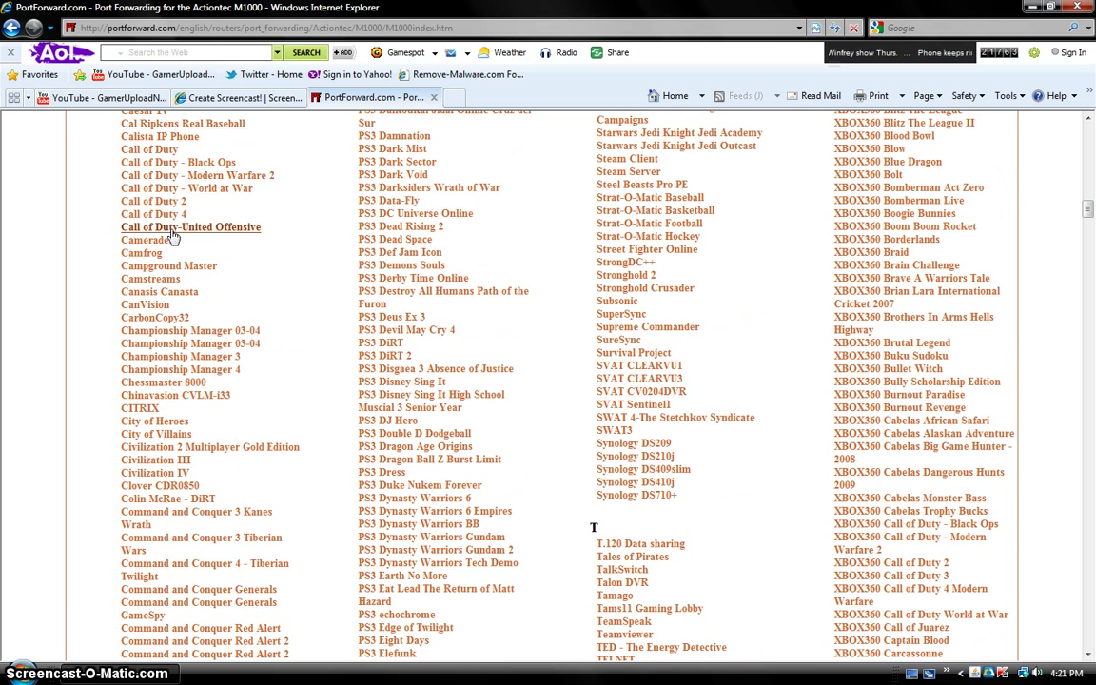
{"action": "left_click", "coordinate": [167, 163]}
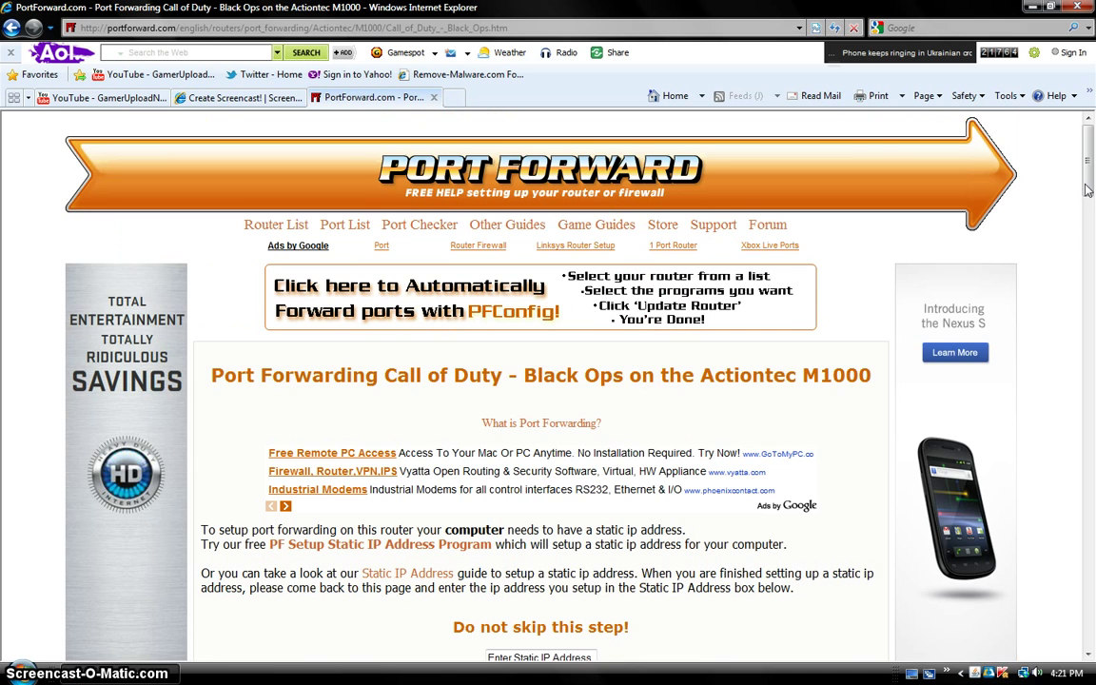
Read the guide's instructions on entering a static IP address and logging in to the router
{"action": "left_click_drag", "start_coordinate": [1090, 176], "coordinate": [1089, 221]}
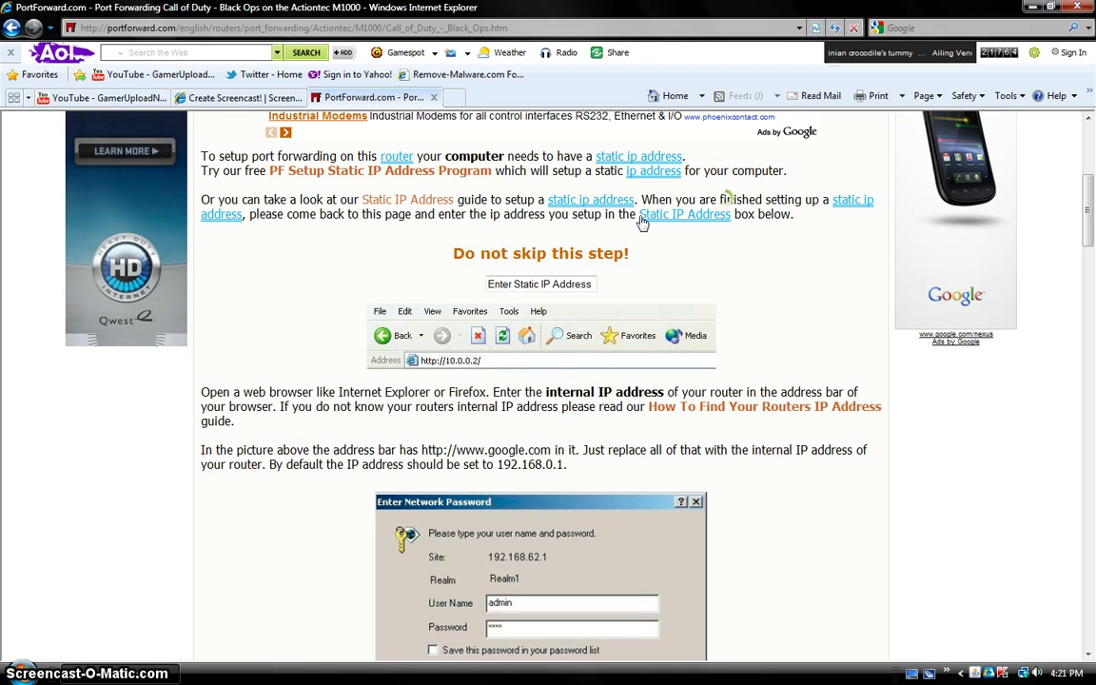
{"action": "mouse_move", "coordinate": [643, 222]}
{"action": "left_click", "coordinate": [839, 244]}
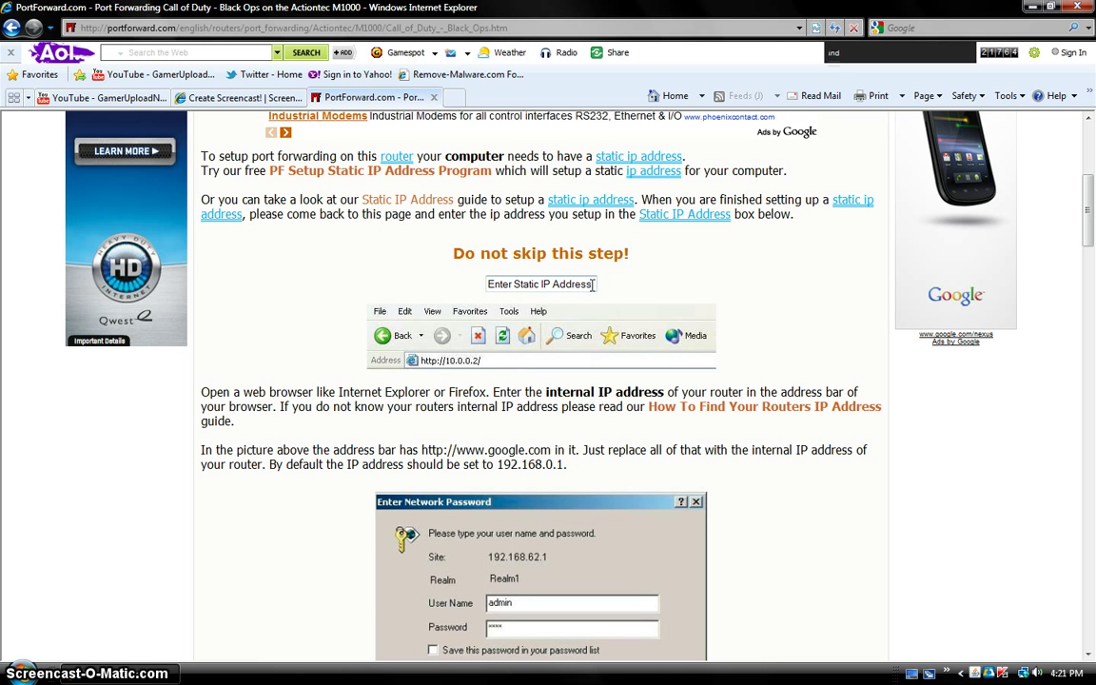
{"action": "left_click_drag", "start_coordinate": [593, 285], "coordinate": [447, 285]}
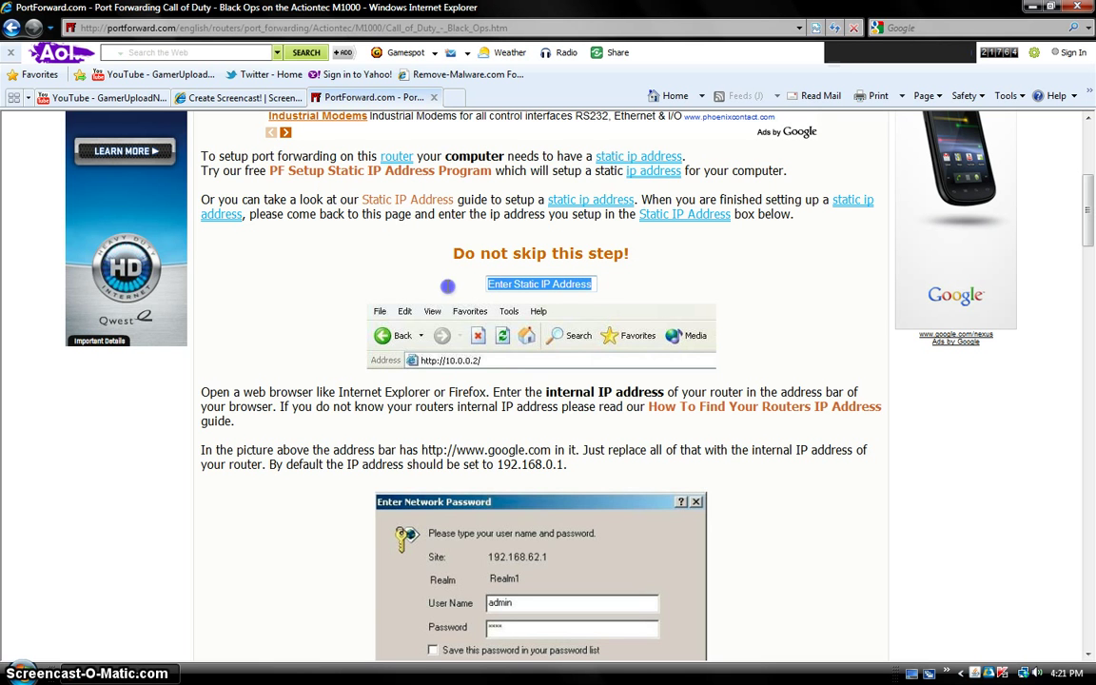
{"action": "middle_click", "coordinate": [780, 258]}
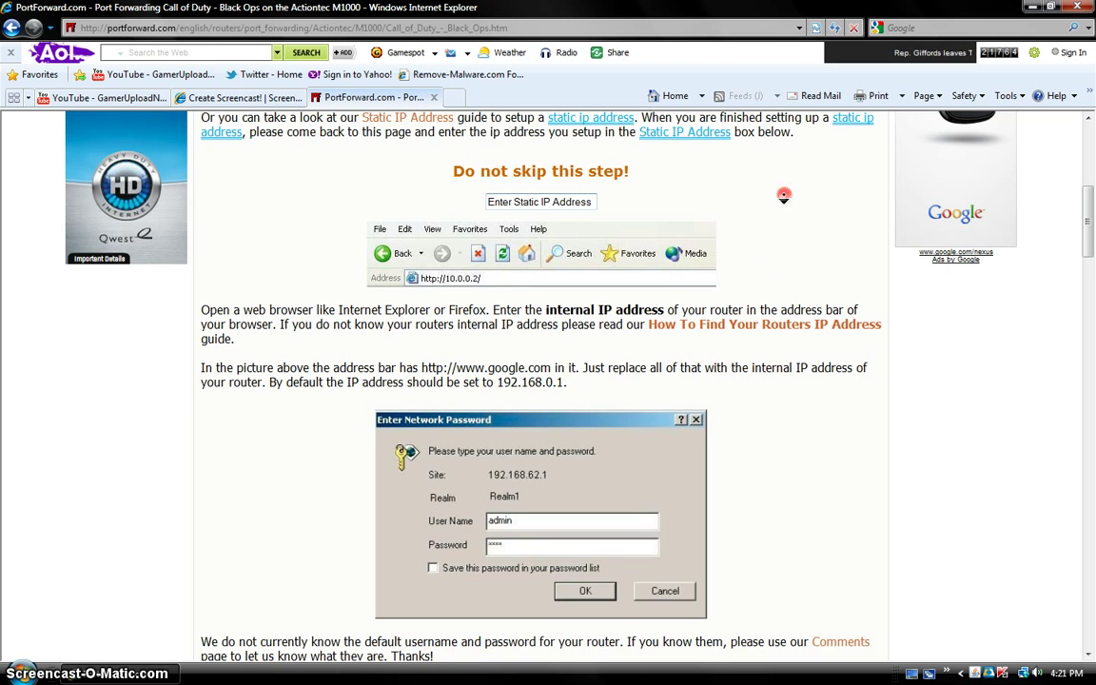
{"action": "left_click", "coordinate": [773, 240]}
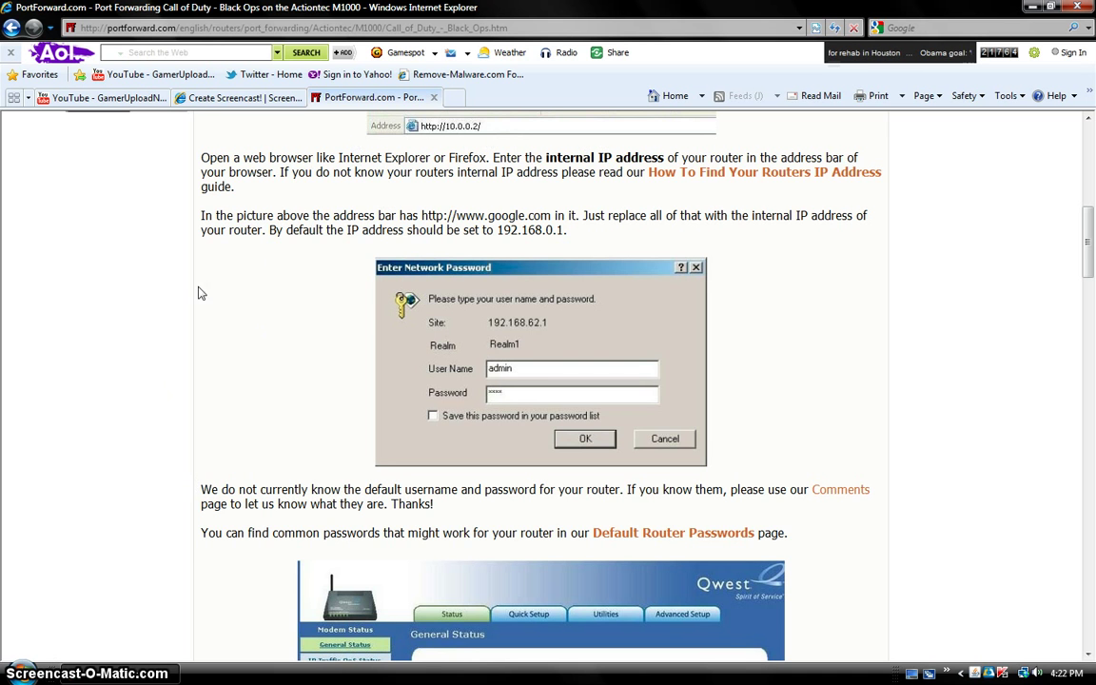
Run ipconfig in Command Prompt to look up the computer's IPv4 address and default gateway, and close the window
{"action": "left_click", "coordinate": [17, 674]}
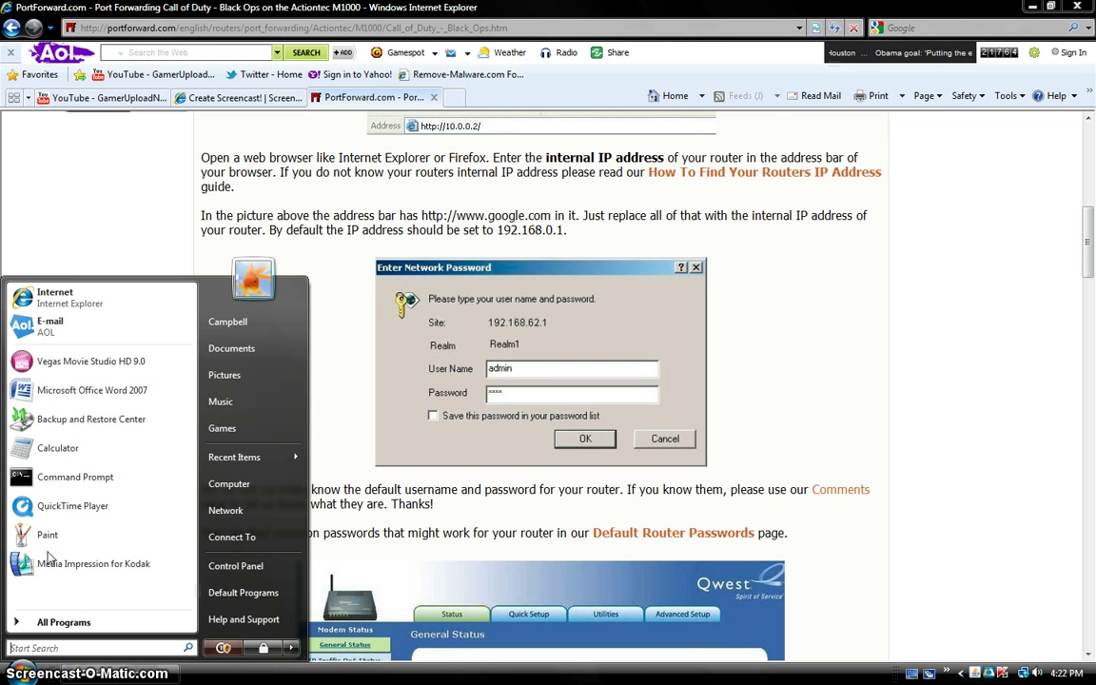
{"action": "left_click", "coordinate": [99, 481]}
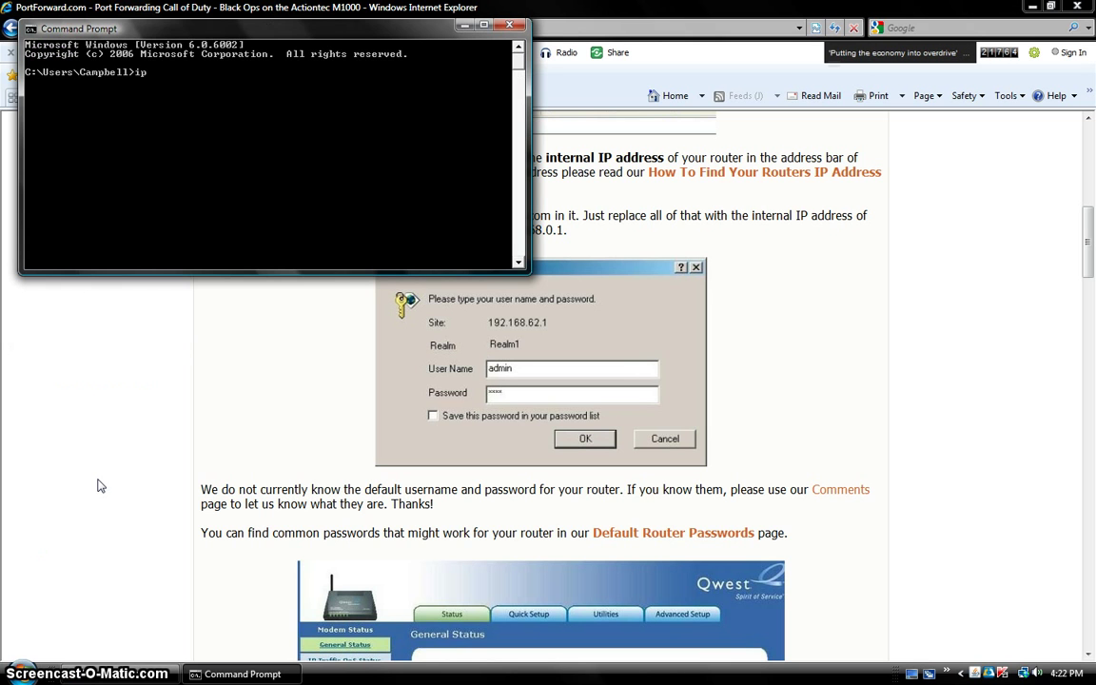
{"action": "type", "text": "ipconfig"}
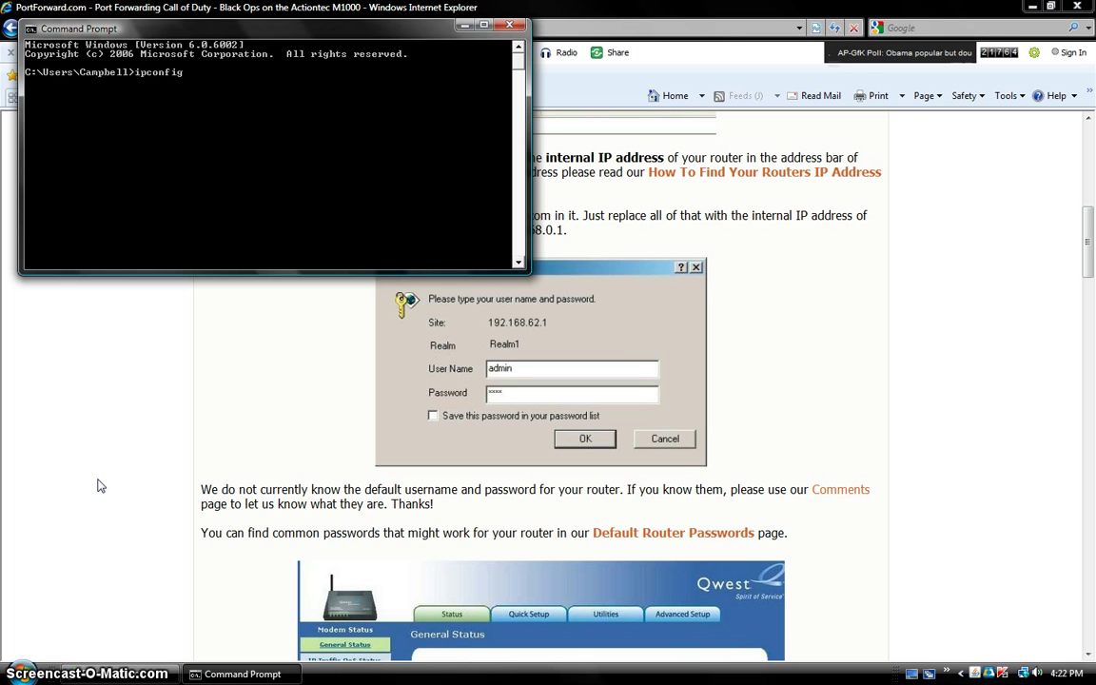
{"action": "key", "text": "Return"}
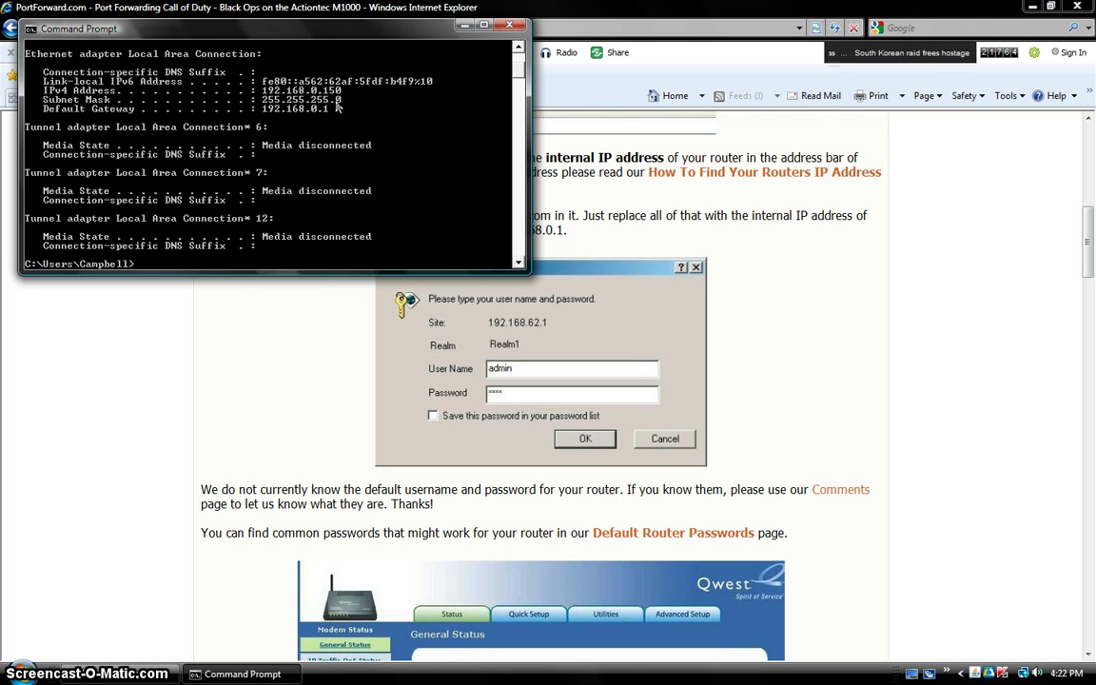
{"action": "left_click", "coordinate": [507, 23]}
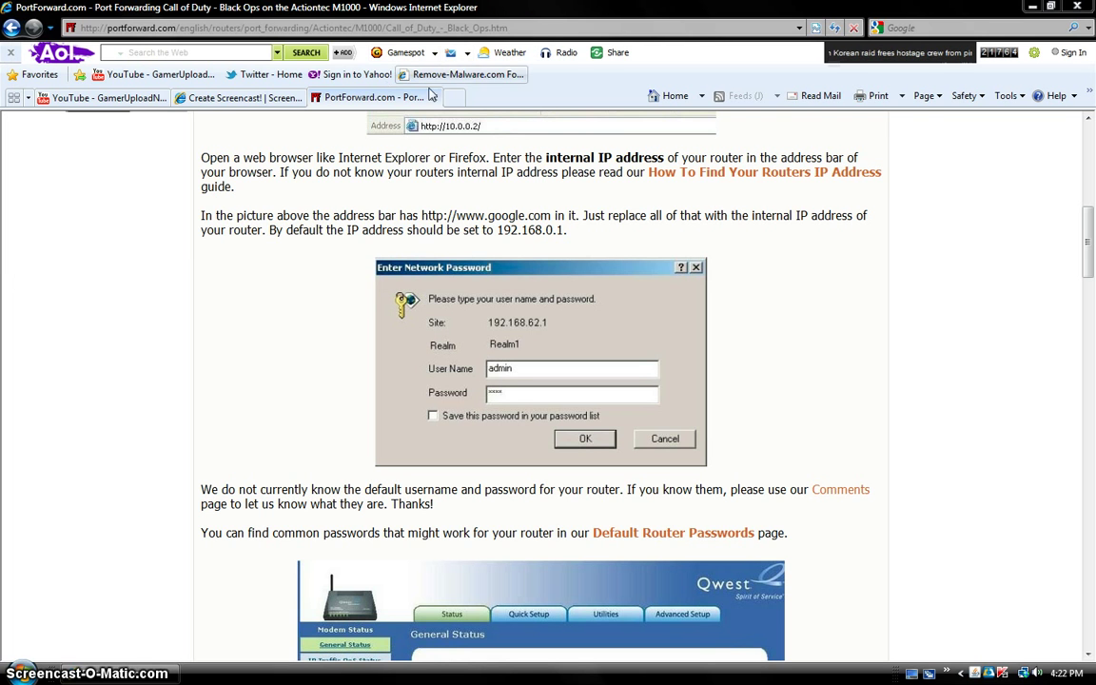
Load the router's configuration page at 192.168.0.1 in a new tab and open its Advanced Setup section
{"action": "left_click", "coordinate": [454, 97]}
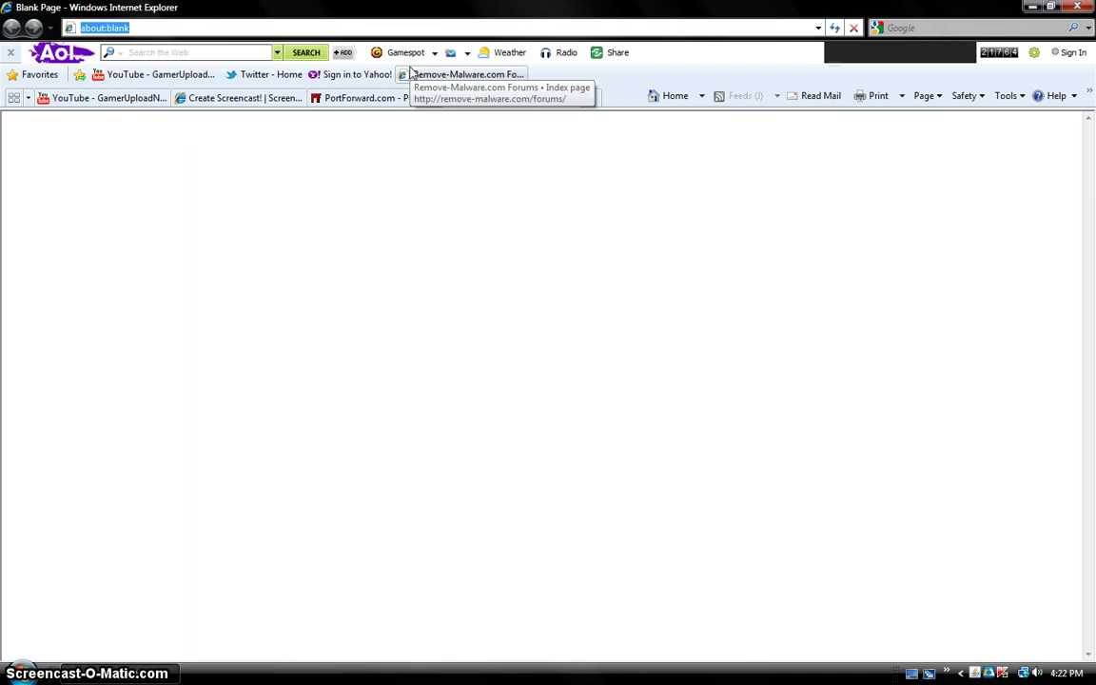
{"action": "type", "text": "192"}
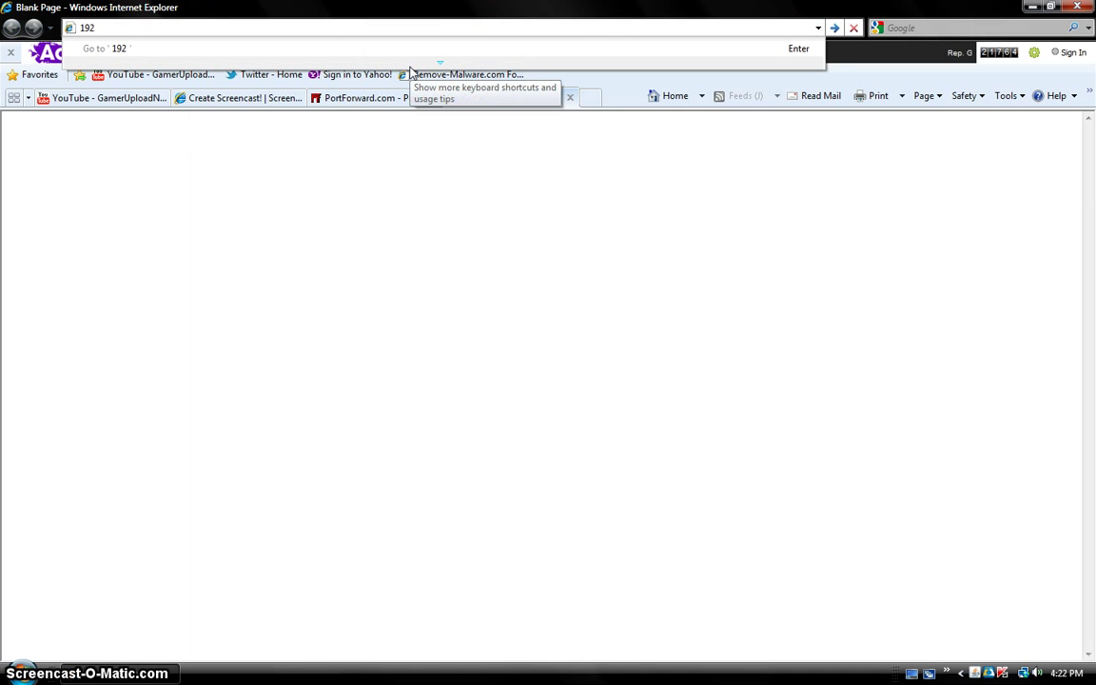
{"action": "type", "text": ".168."}
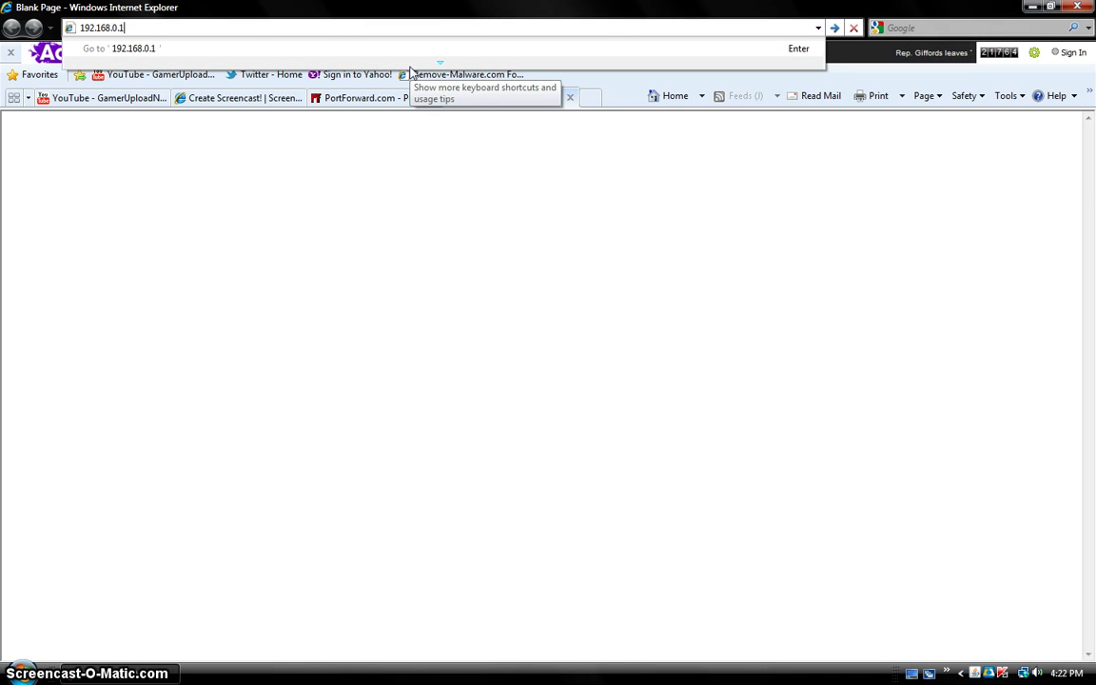
{"action": "type", "text": "0.1"}
{"action": "key", "text": "Return"}
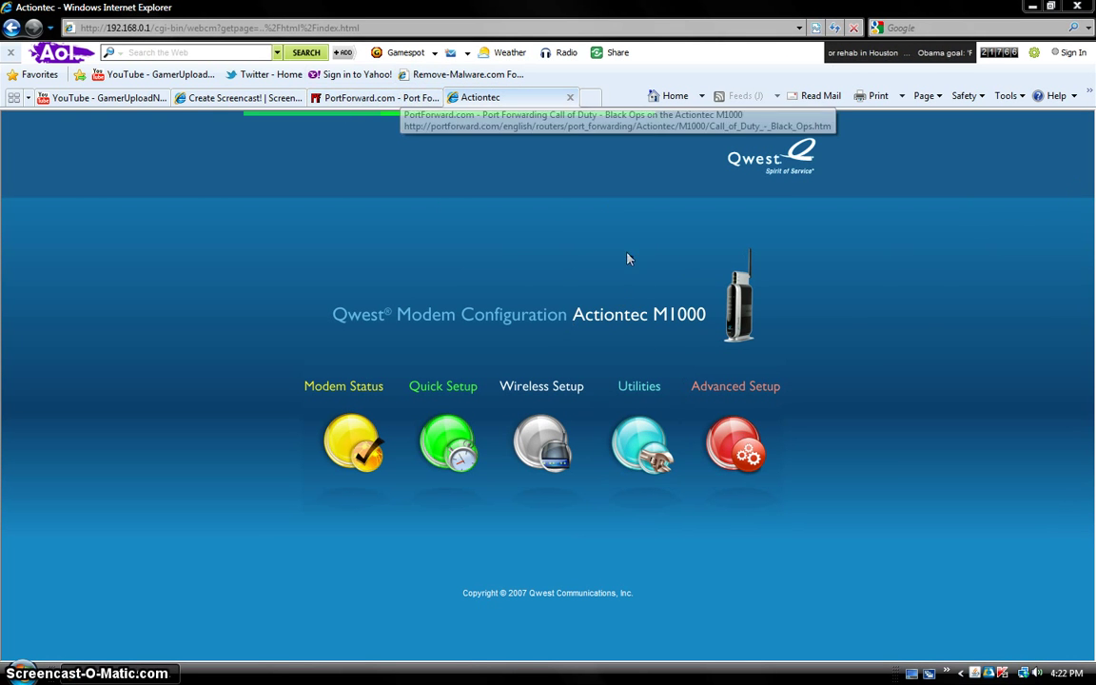
{"action": "left_click", "coordinate": [734, 443]}
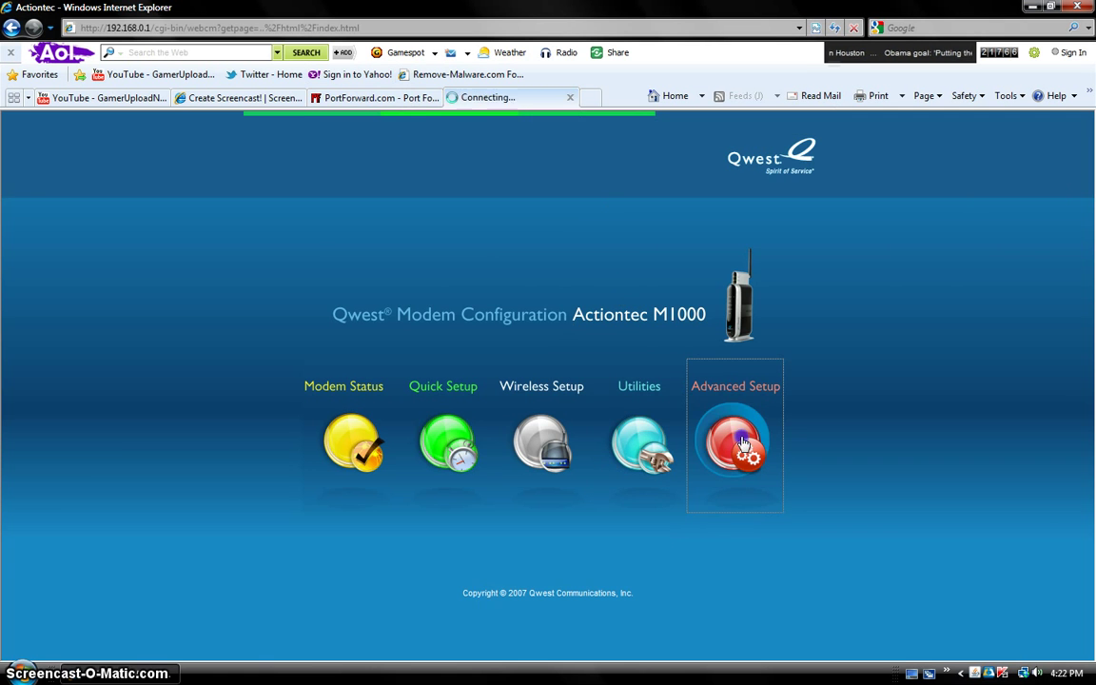
Check the guide's instructions after Advanced Setup and open the Applications page in the router's Security settings
{"action": "left_click", "coordinate": [419, 99]}
{"action": "scroll", "coordinate": [372, 253], "scroll_direction": "down", "scroll_amount": 10}
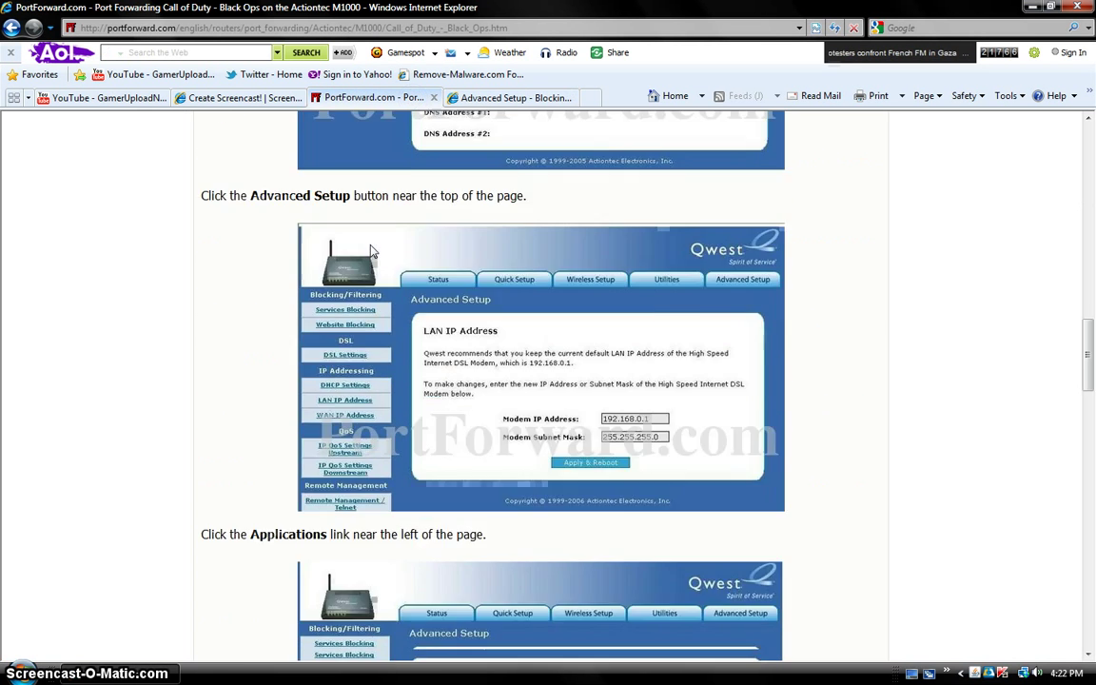
{"action": "scroll", "coordinate": [372, 252], "scroll_direction": "down", "scroll_amount": 10}
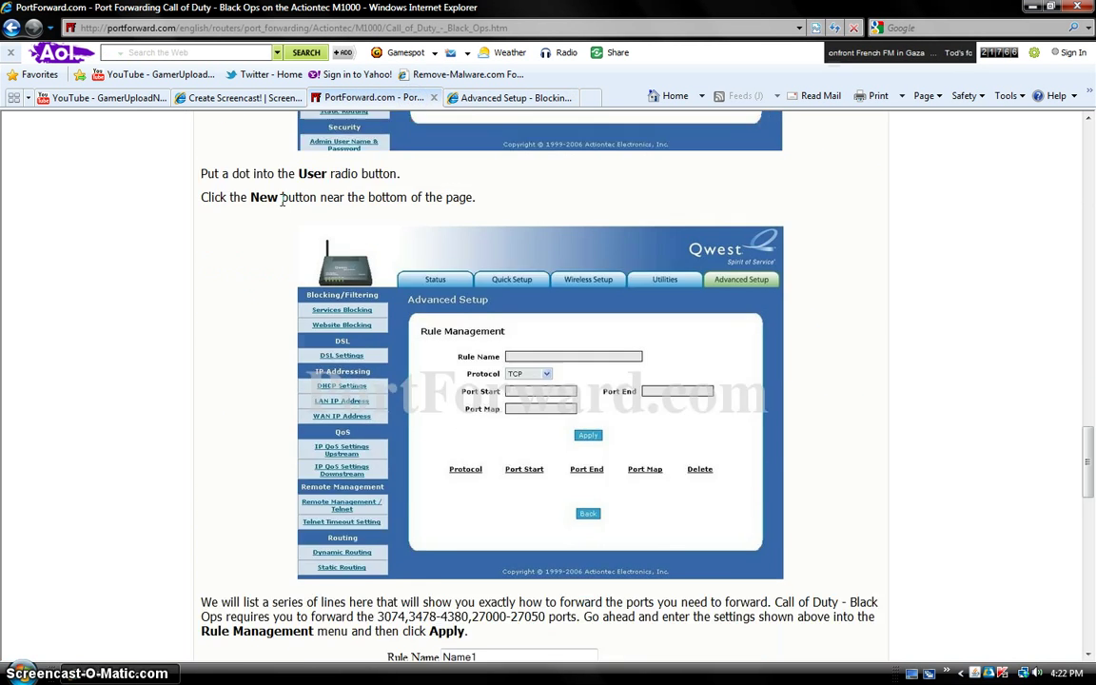
{"action": "scroll", "coordinate": [260, 196], "scroll_direction": "down", "scroll_amount": 1}
{"action": "scroll", "coordinate": [261, 195], "scroll_direction": "up", "scroll_amount": 6}
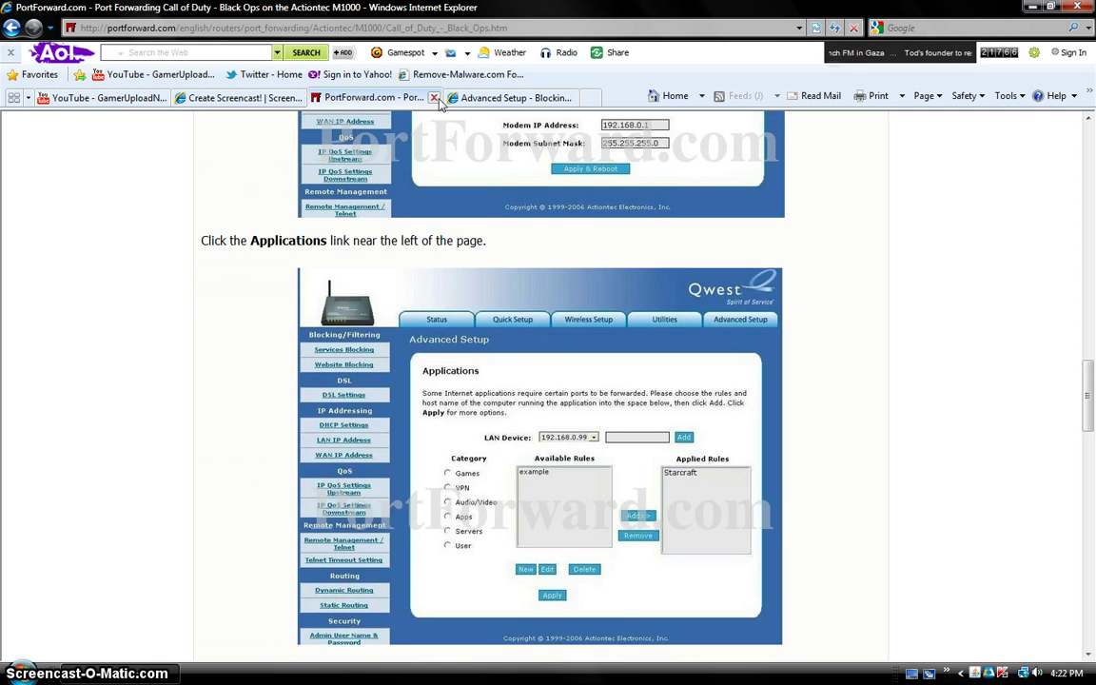
{"action": "left_click", "coordinate": [467, 99]}
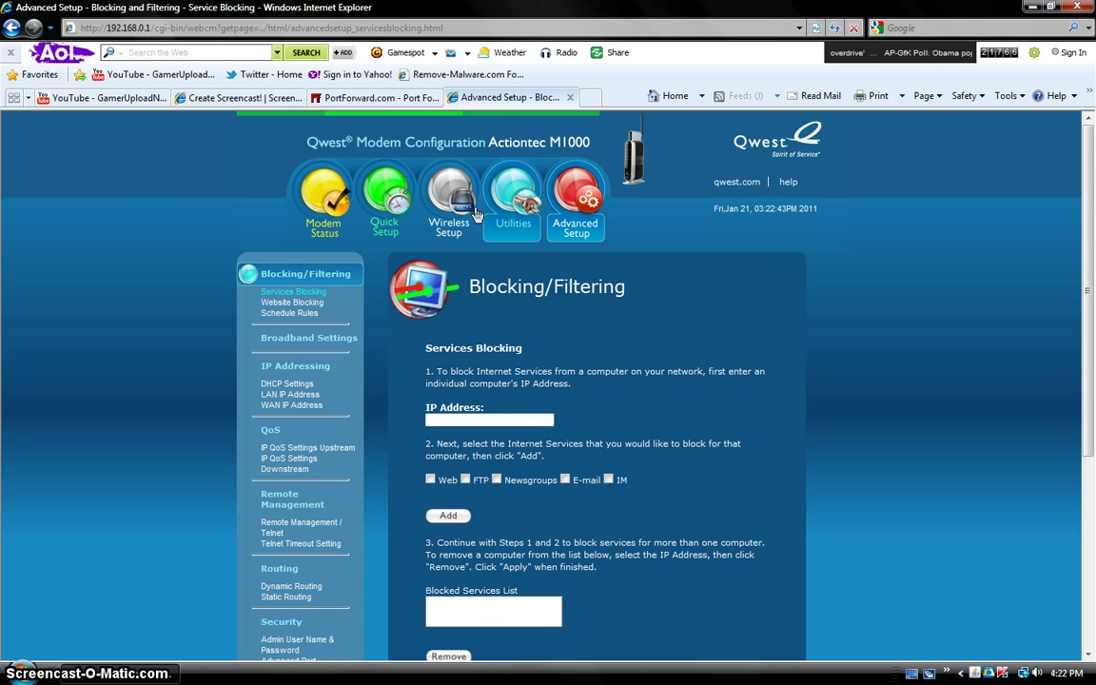
{"action": "scroll", "coordinate": [1092, 337], "scroll_direction": "down", "scroll_amount": 5}
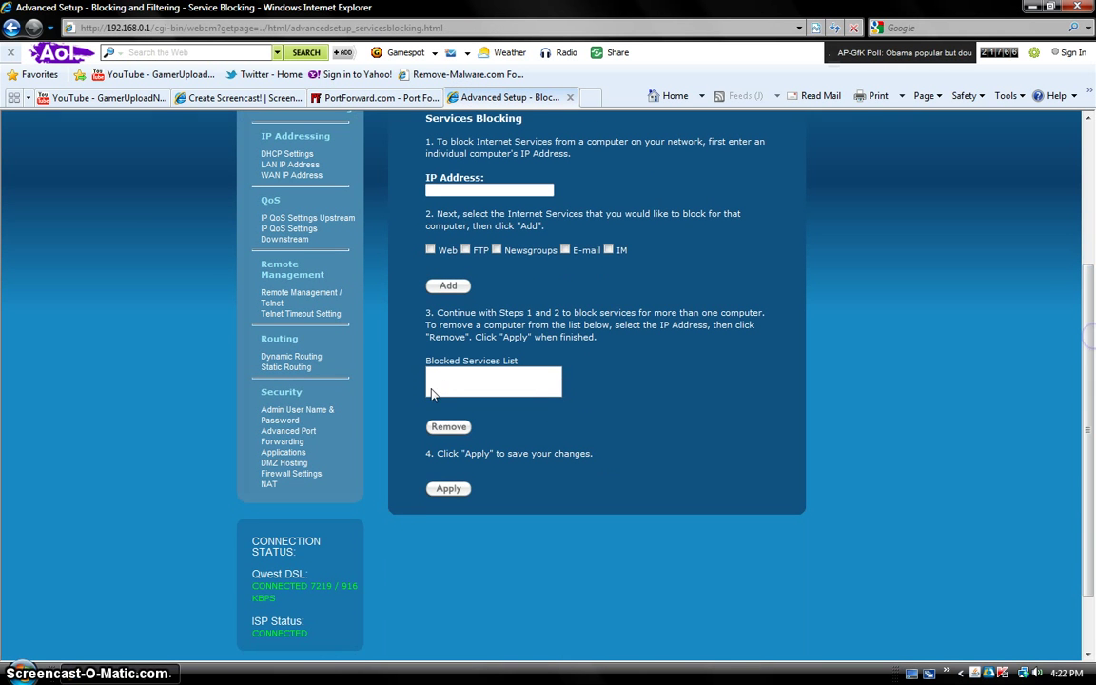
{"action": "scroll", "coordinate": [453, 549], "scroll_direction": "up", "scroll_amount": 5}
{"action": "scroll", "coordinate": [144, 311], "scroll_direction": "down", "scroll_amount": 5}
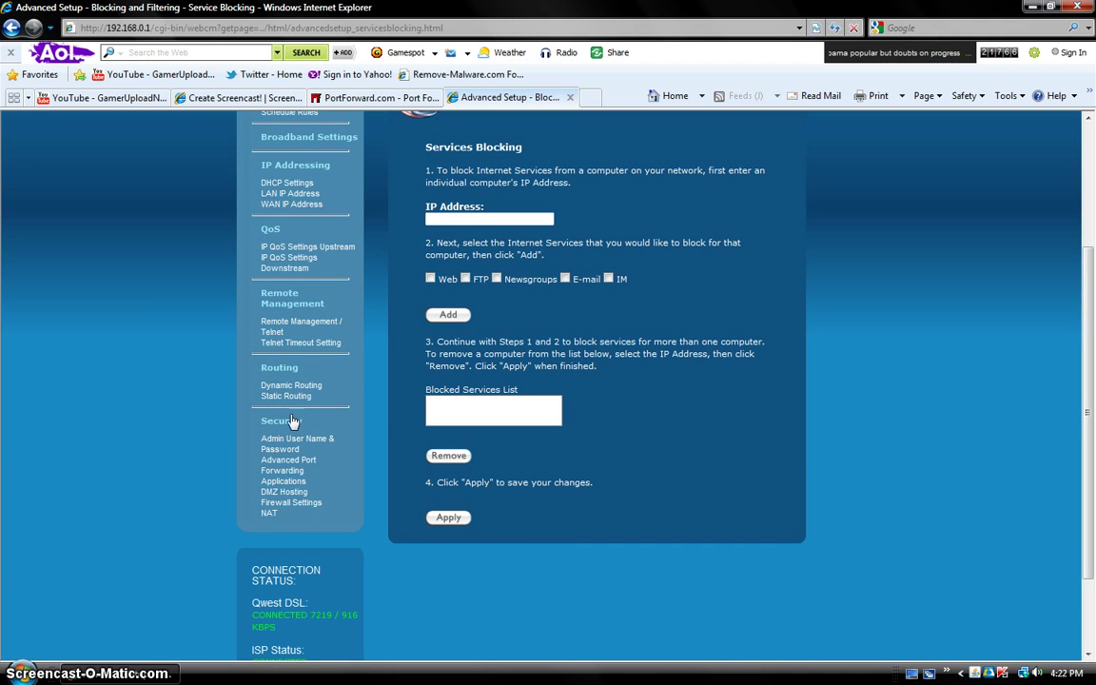
{"action": "left_click", "coordinate": [285, 483]}
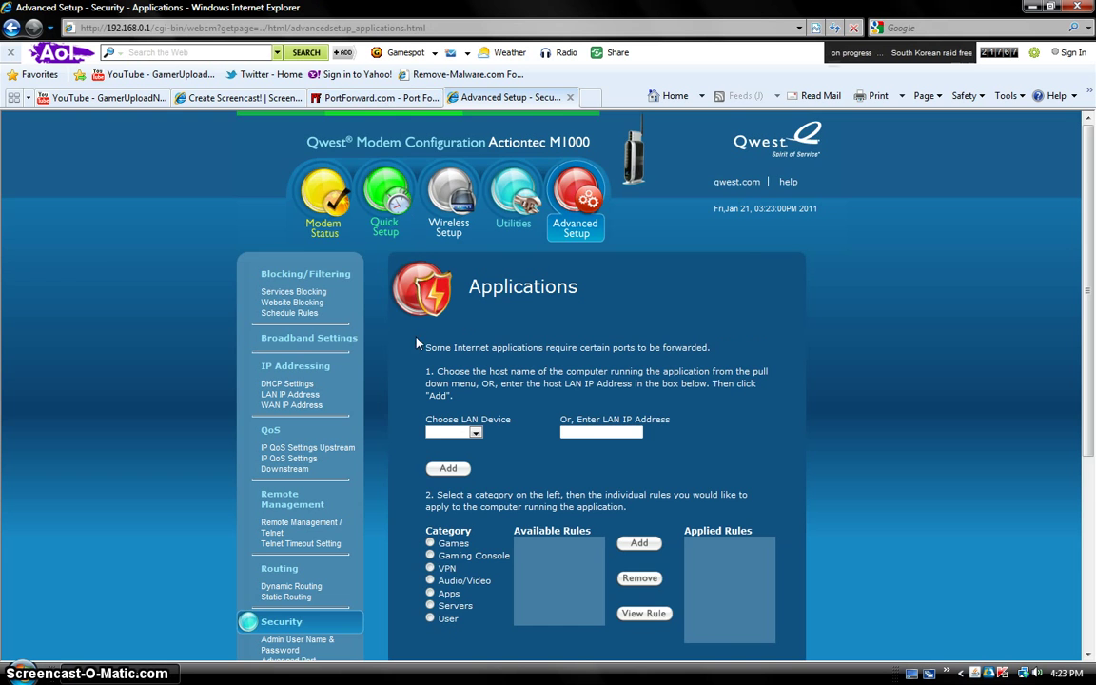
Choose "unknown" as the LAN device and select the User category for the application rules
{"action": "scroll", "coordinate": [415, 345], "scroll_direction": "down", "scroll_amount": 4}
{"action": "left_click", "coordinate": [465, 267]}
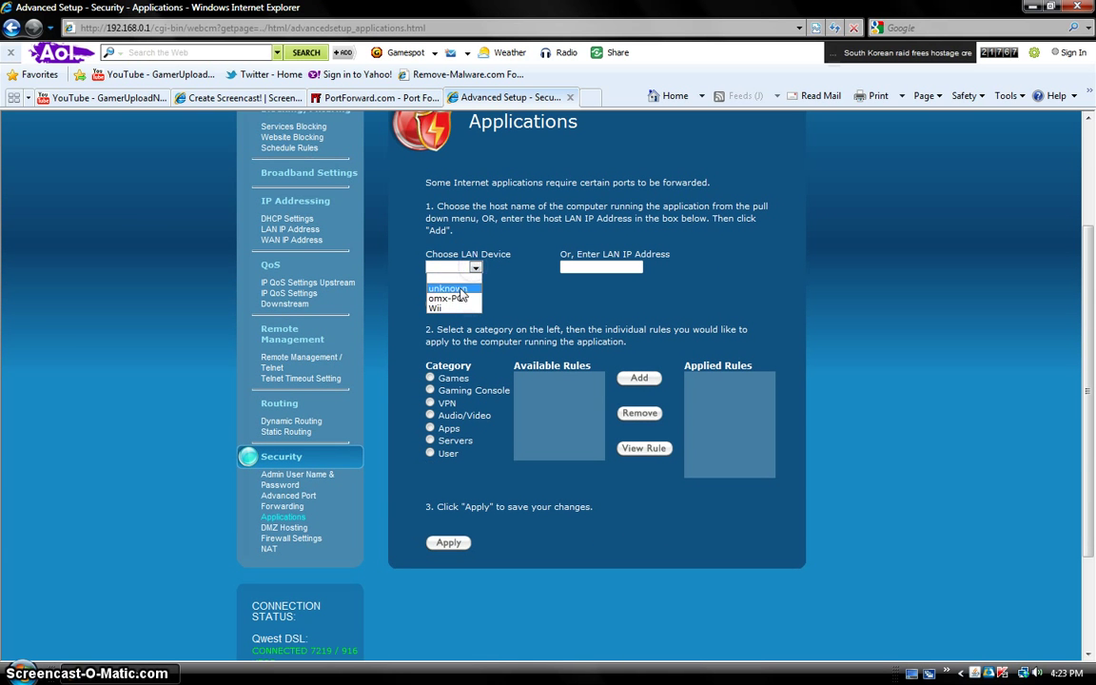
{"action": "left_click", "coordinate": [447, 288]}
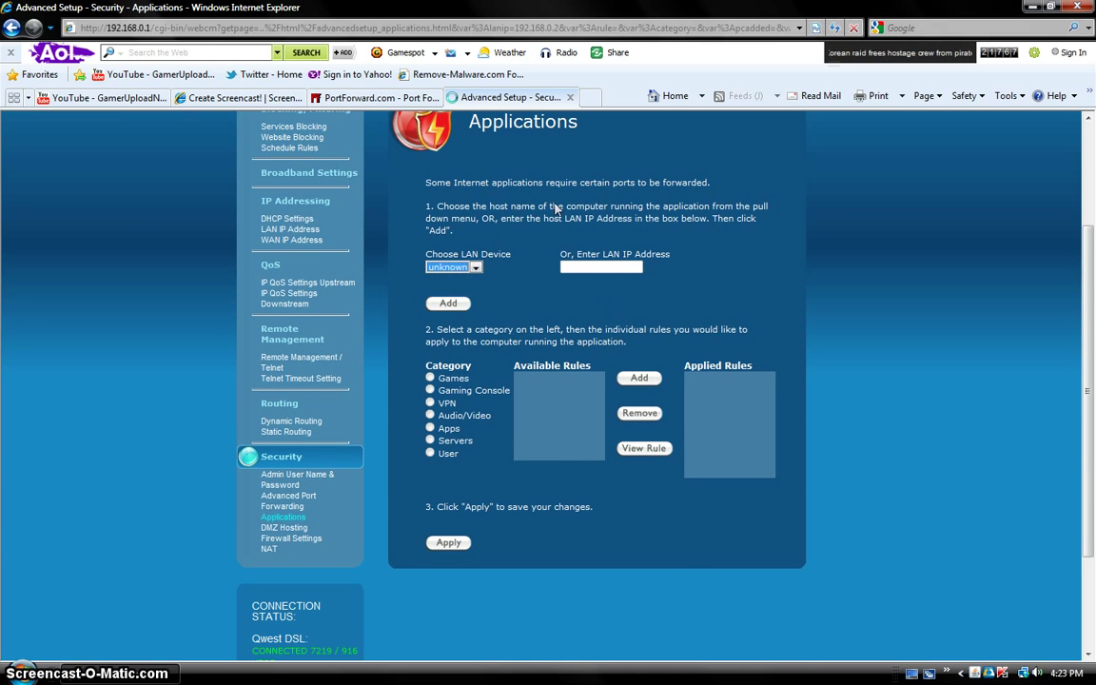
{"action": "scroll", "coordinate": [574, 324], "scroll_direction": "down", "scroll_amount": 3}
{"action": "scroll", "coordinate": [574, 324], "scroll_direction": "down", "scroll_amount": 1}
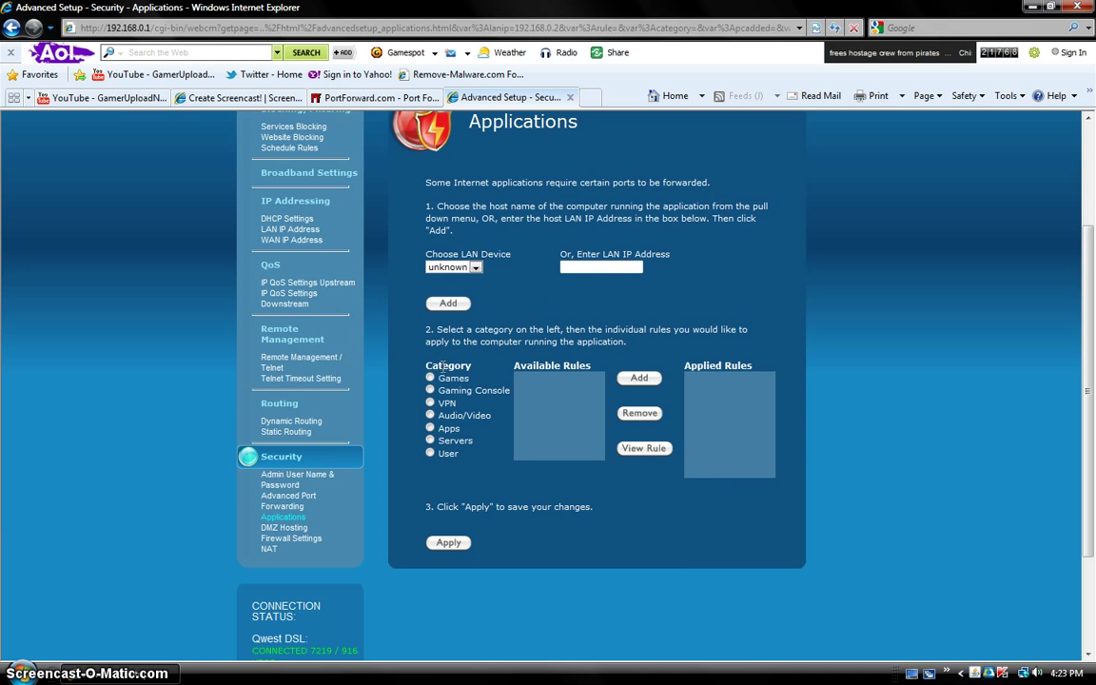
{"action": "left_click", "coordinate": [430, 453]}
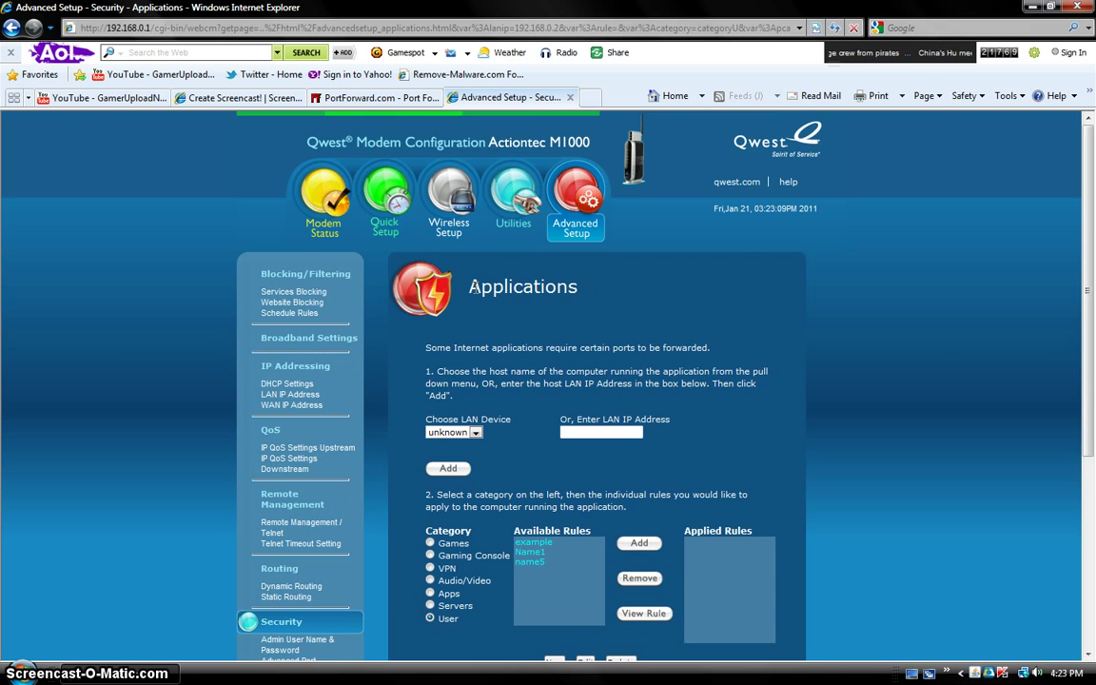
{"action": "scroll", "coordinate": [430, 266], "scroll_direction": "down", "scroll_amount": 3}
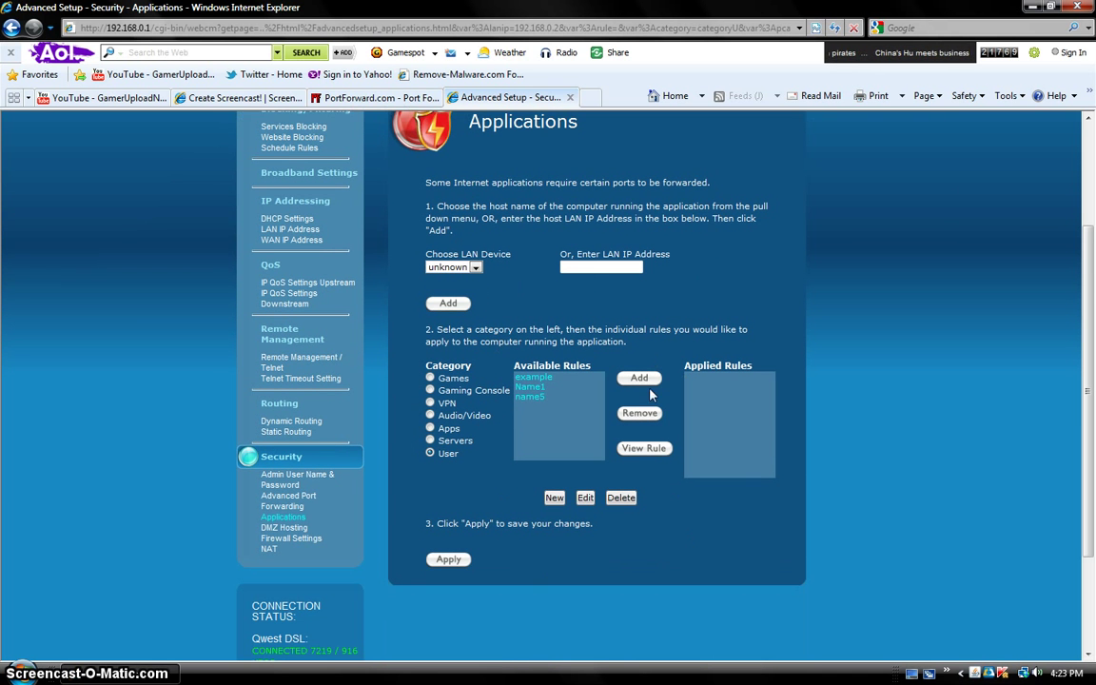
Read the guide's instructions on creating a new user rule and its port settings for Name1 through Name5
{"action": "left_click", "coordinate": [376, 97]}
{"action": "scroll", "coordinate": [514, 390], "scroll_direction": "down", "scroll_amount": 5}
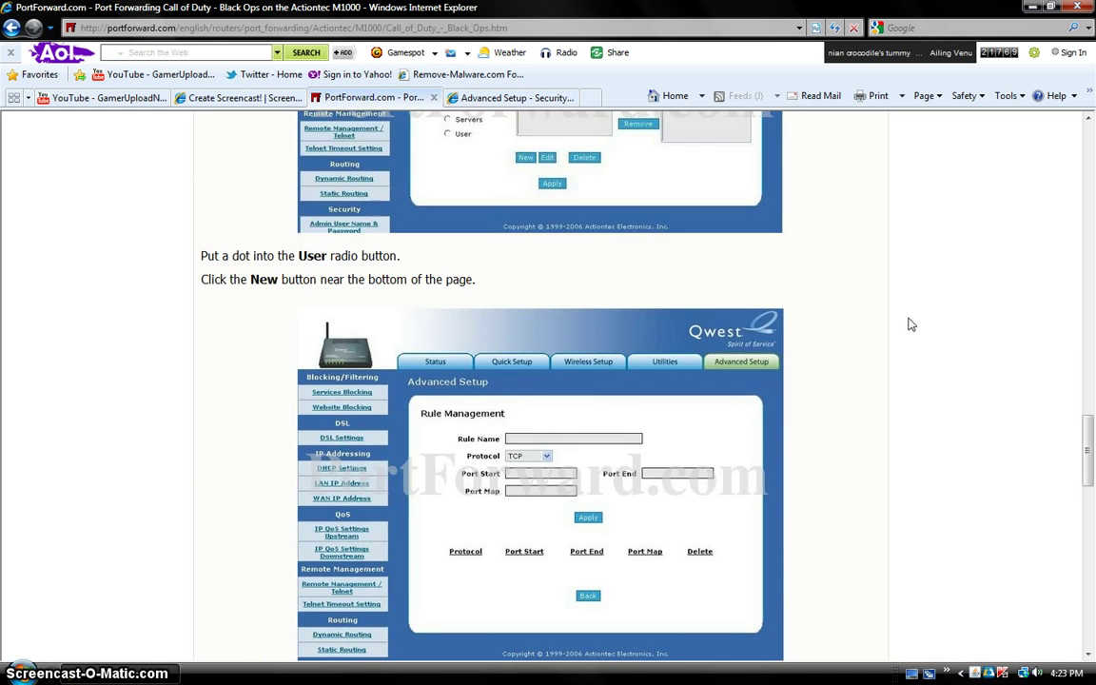
{"action": "scroll", "coordinate": [909, 324], "scroll_direction": "down", "scroll_amount": 5}
{"action": "scroll", "coordinate": [952, 324], "scroll_direction": "up", "scroll_amount": 5}
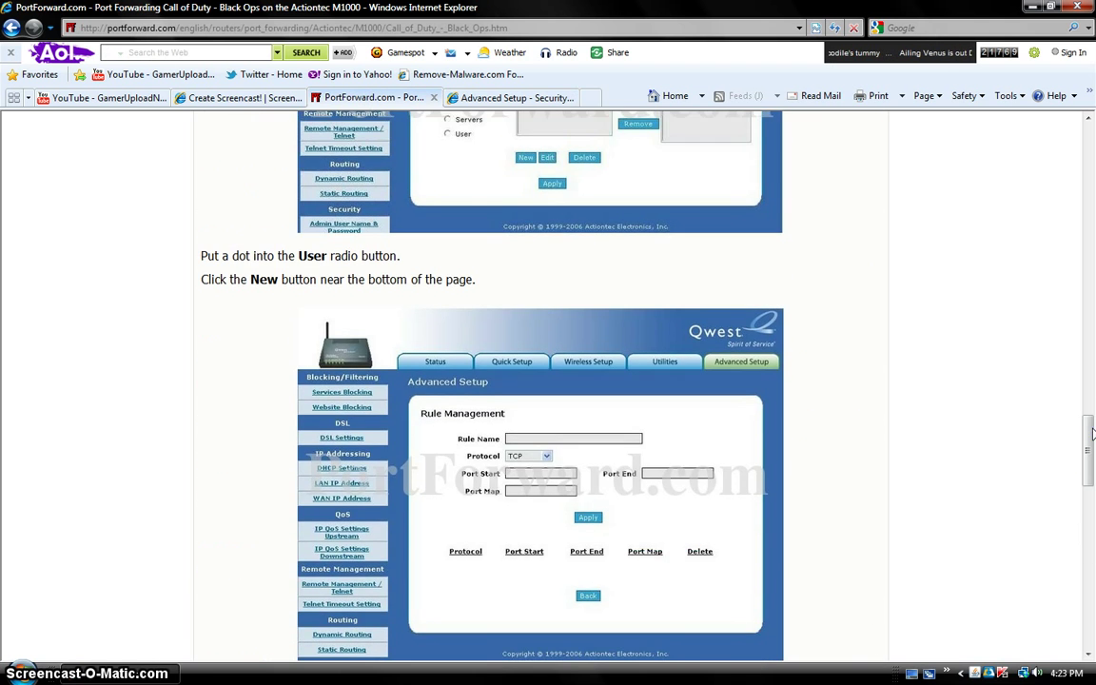
{"action": "left_click_drag", "start_coordinate": [1093, 433], "coordinate": [1086, 290]}
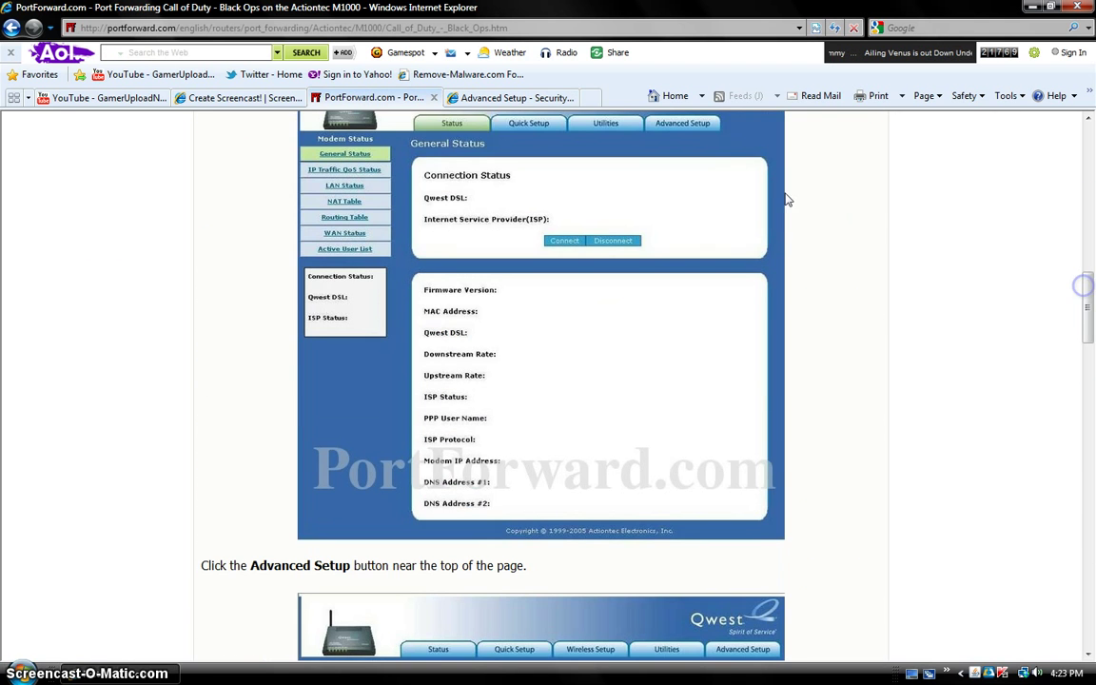
{"action": "middle_click", "coordinate": [891, 197]}
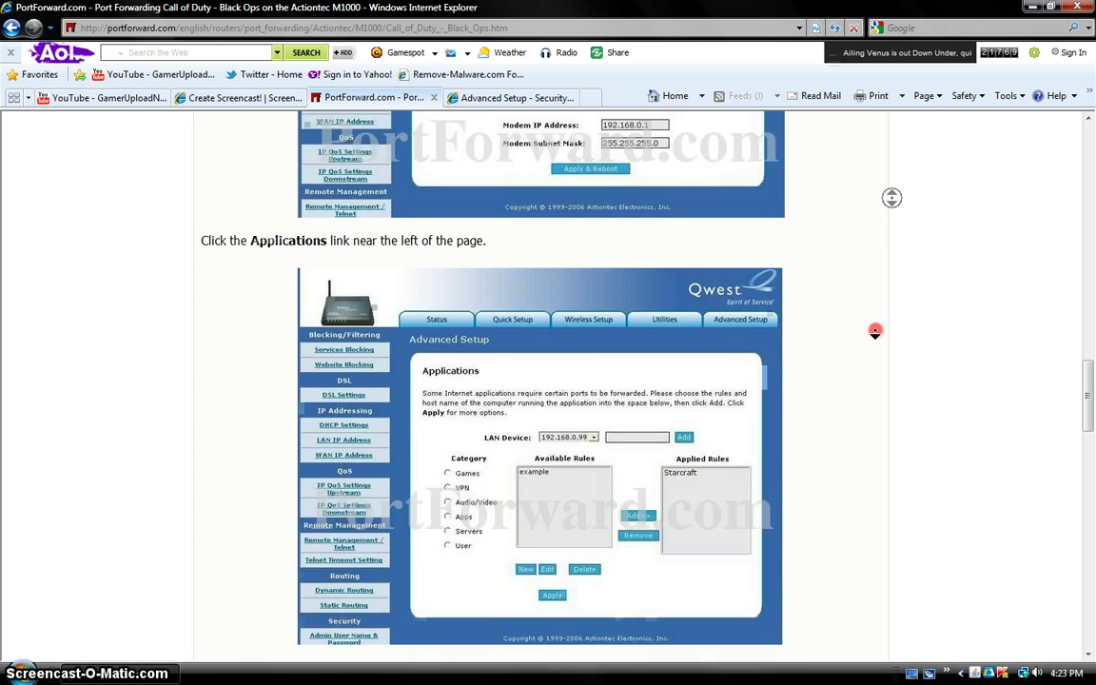
{"action": "left_click", "coordinate": [875, 332]}
{"action": "scroll", "coordinate": [878, 337], "scroll_direction": "down", "scroll_amount": 9}
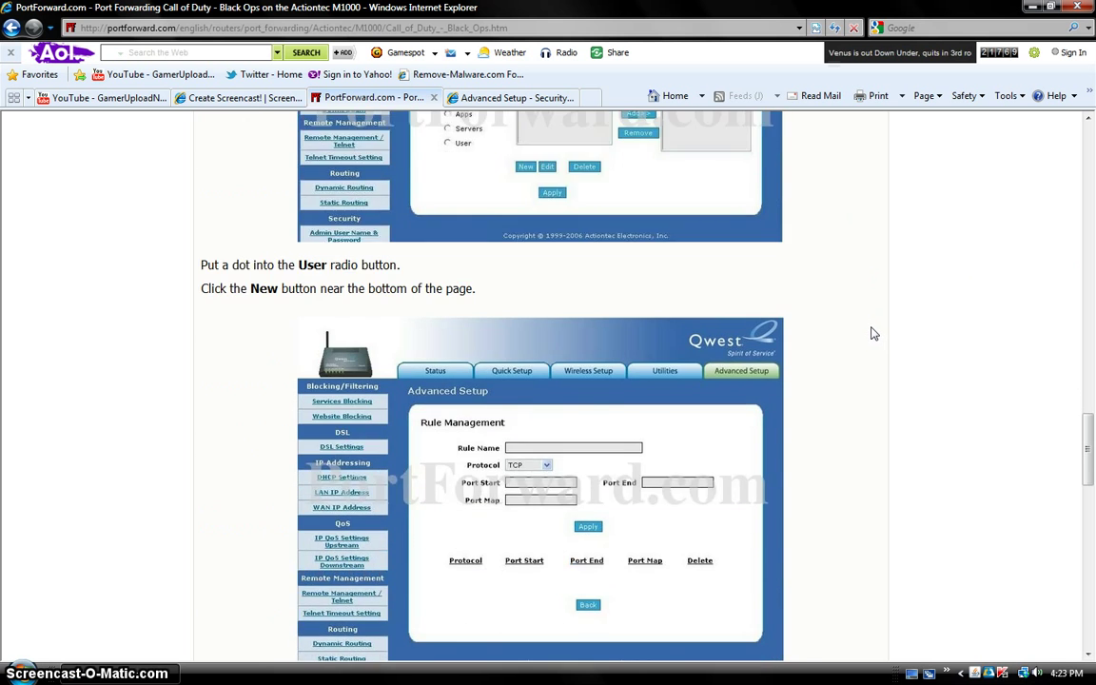
{"action": "middle_click", "coordinate": [843, 177]}
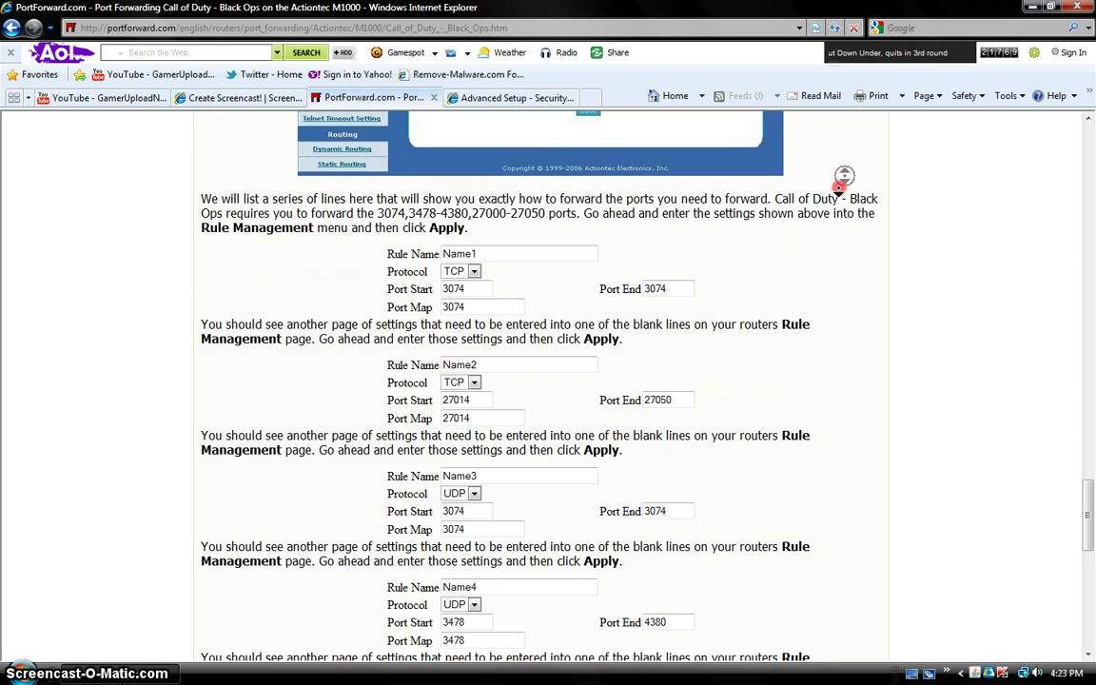
{"action": "left_click", "coordinate": [830, 210]}
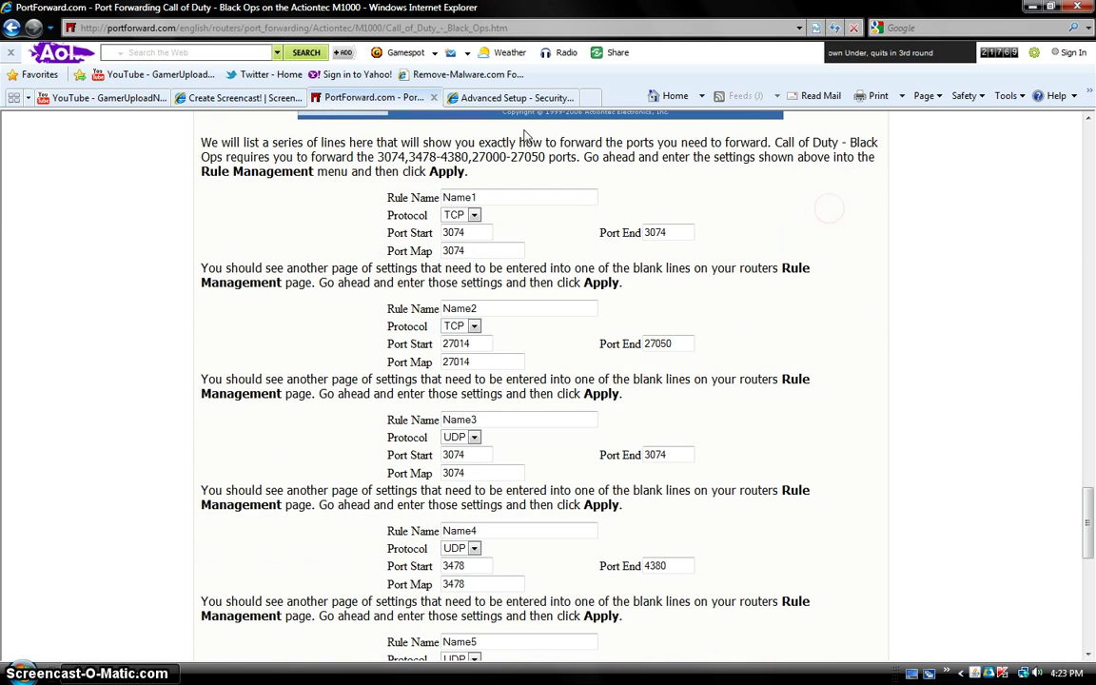
{"action": "scroll", "coordinate": [426, 369], "scroll_direction": "down", "scroll_amount": 3}
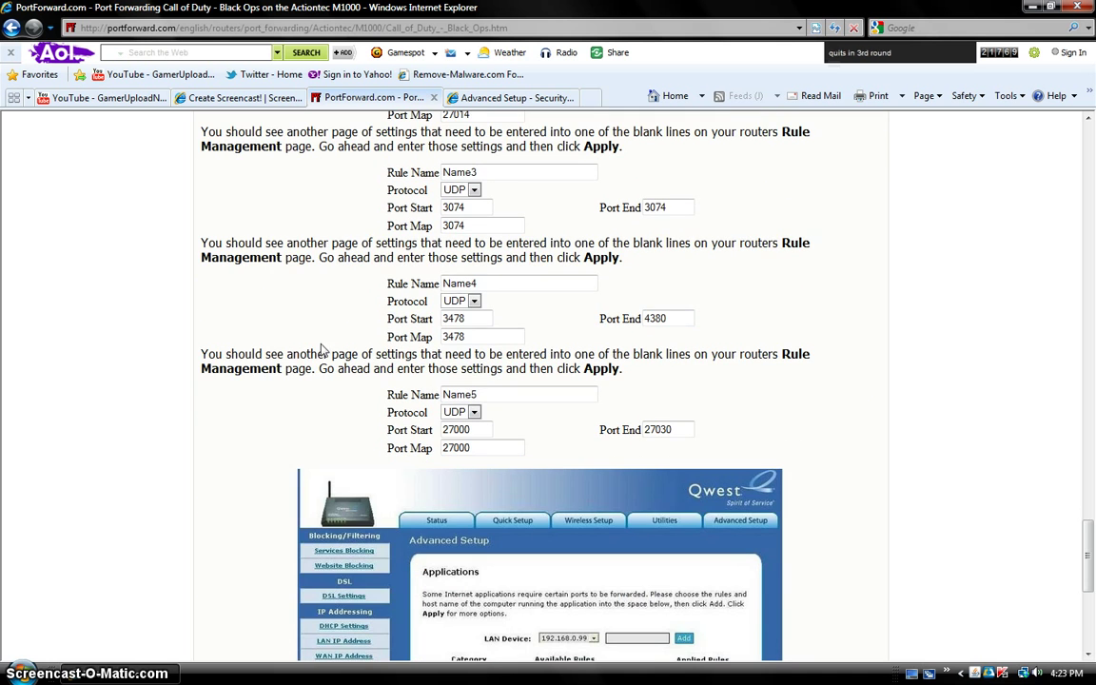
{"action": "scroll", "coordinate": [1091, 571], "scroll_direction": "up", "scroll_amount": 2}
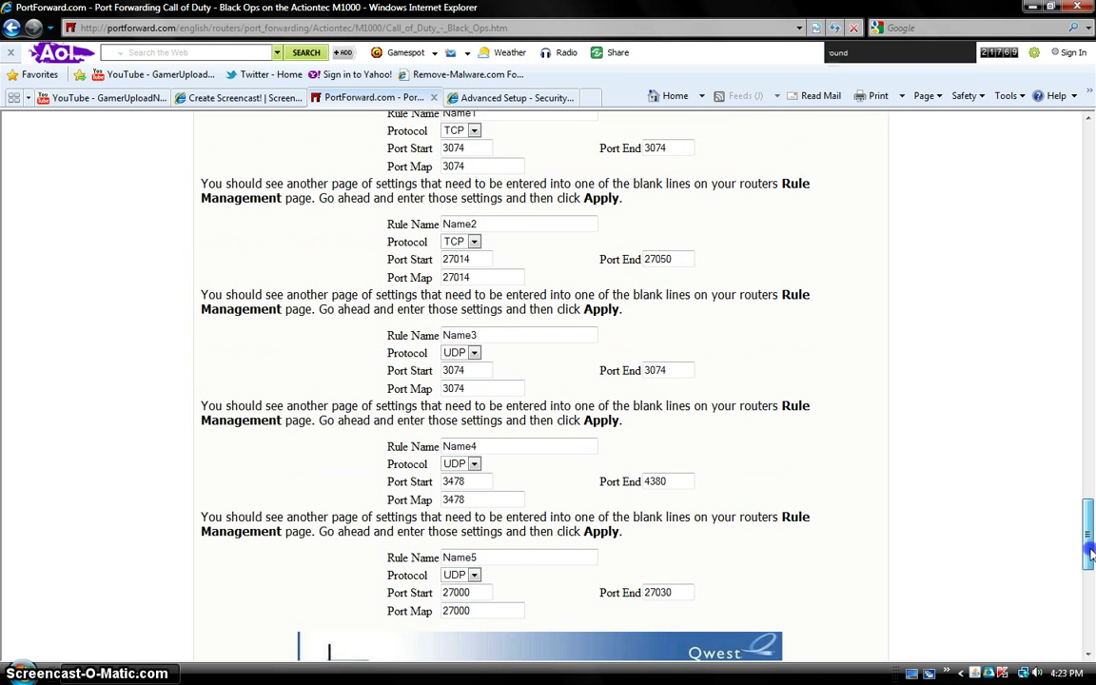
{"action": "scroll", "coordinate": [504, 122], "scroll_direction": "up", "scroll_amount": 1}
Create a new rule on the router and copy the rule name Name1 into it from the guide
{"action": "left_click", "coordinate": [512, 97]}
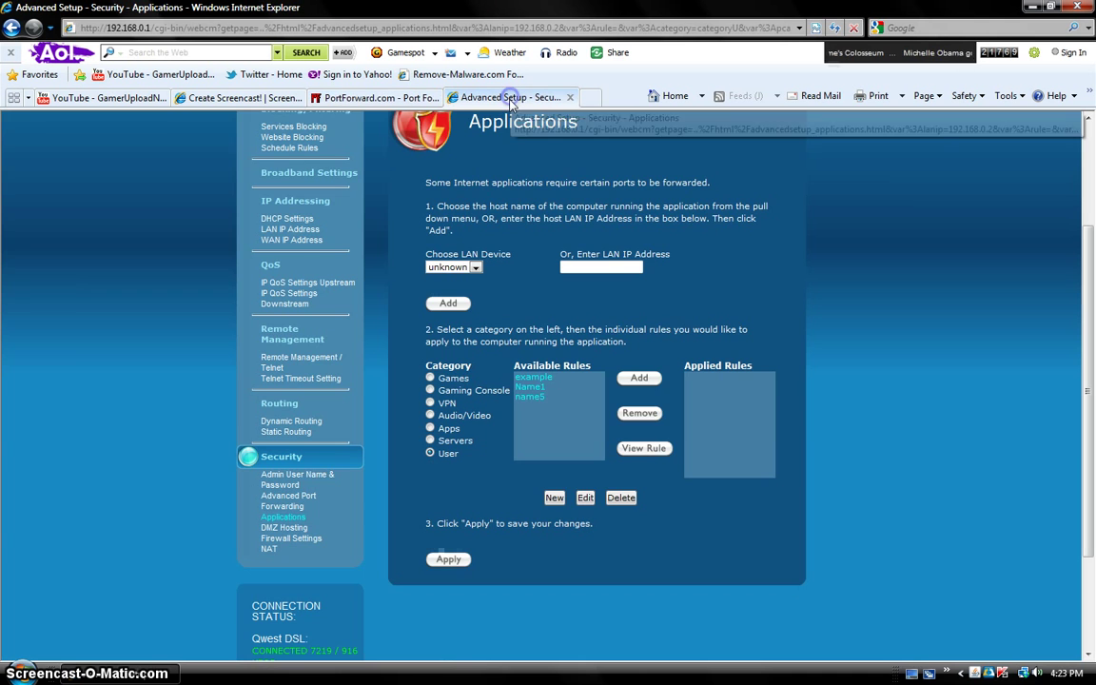
{"action": "left_click", "coordinate": [554, 499]}
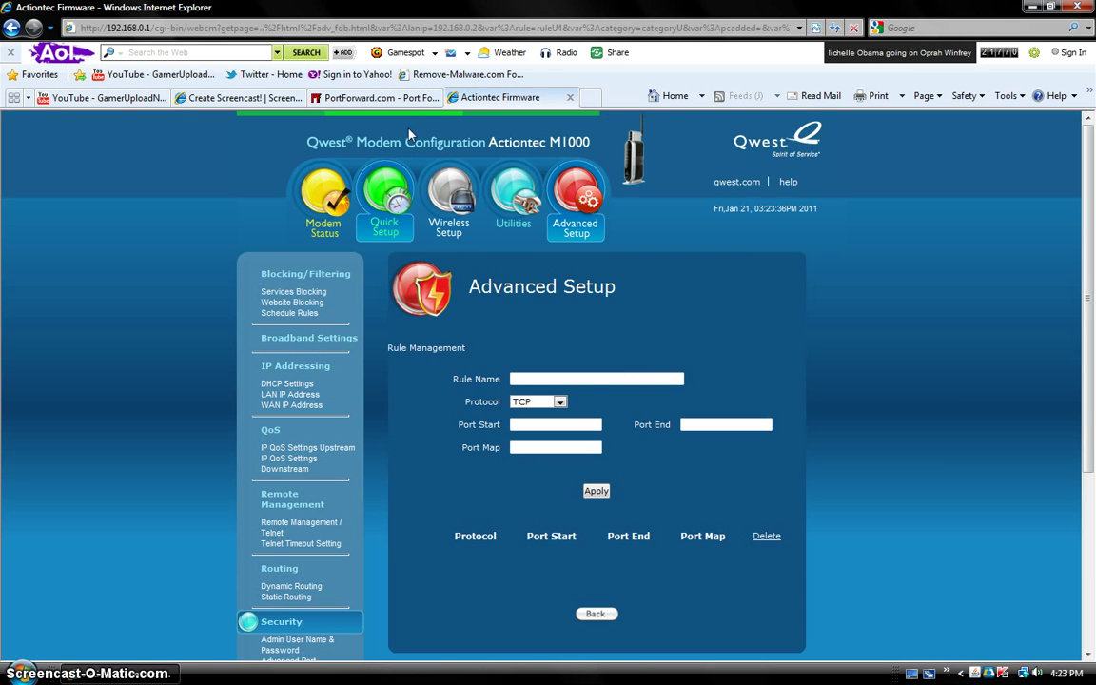
{"action": "left_click", "coordinate": [369, 98]}
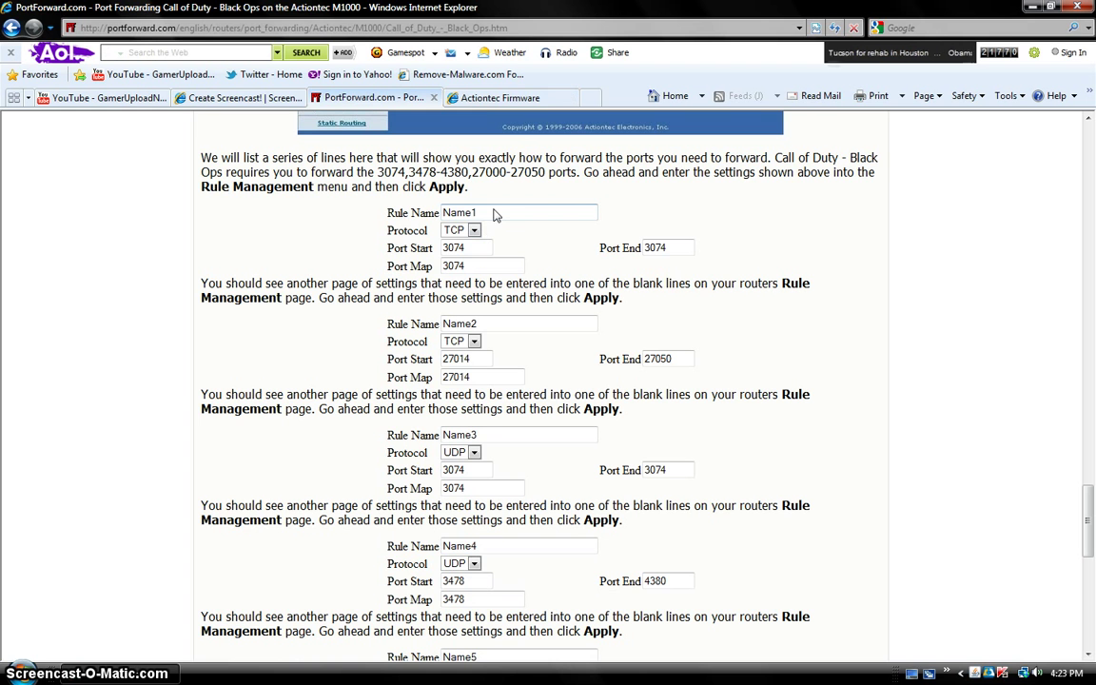
{"action": "double_click", "coordinate": [458, 213]}
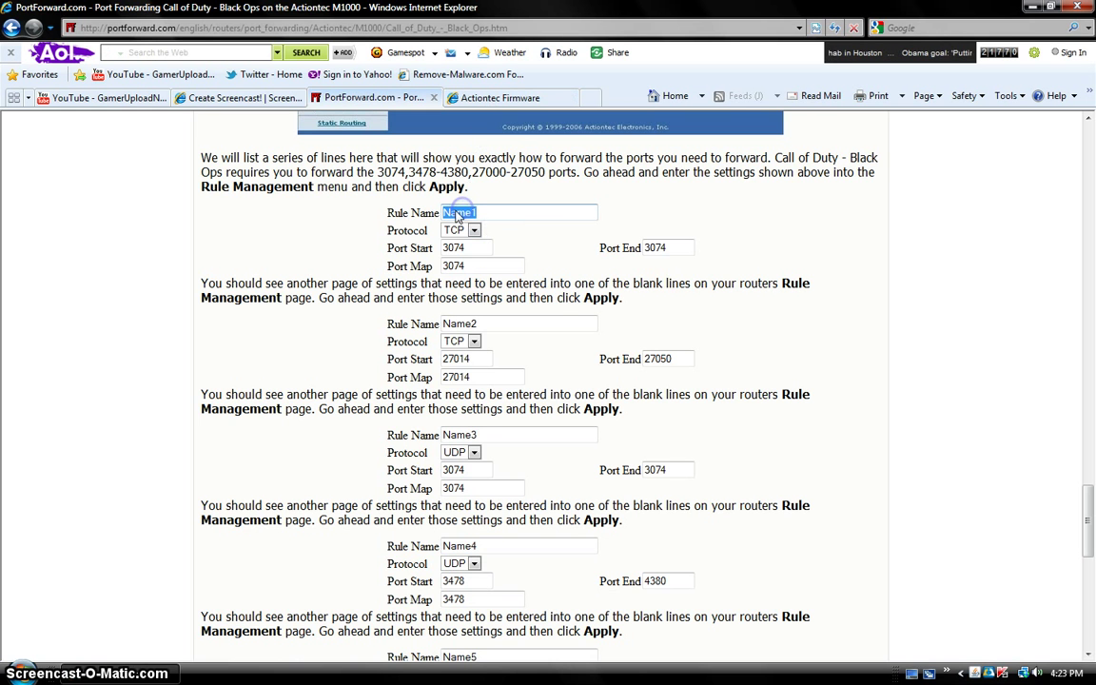
{"action": "right_click", "coordinate": [458, 215]}
{"action": "left_click", "coordinate": [499, 258]}
{"action": "left_click", "coordinate": [500, 97]}
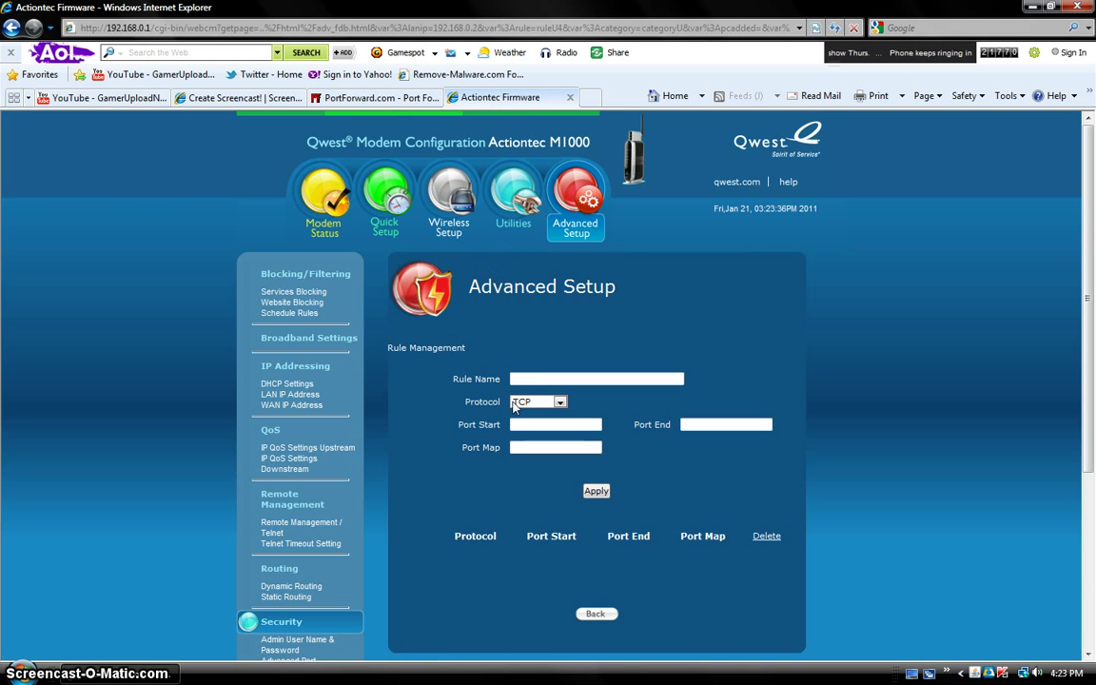
{"action": "left_click", "coordinate": [530, 379]}
{"action": "right_click", "coordinate": [556, 378]}
{"action": "left_click", "coordinate": [568, 445]}
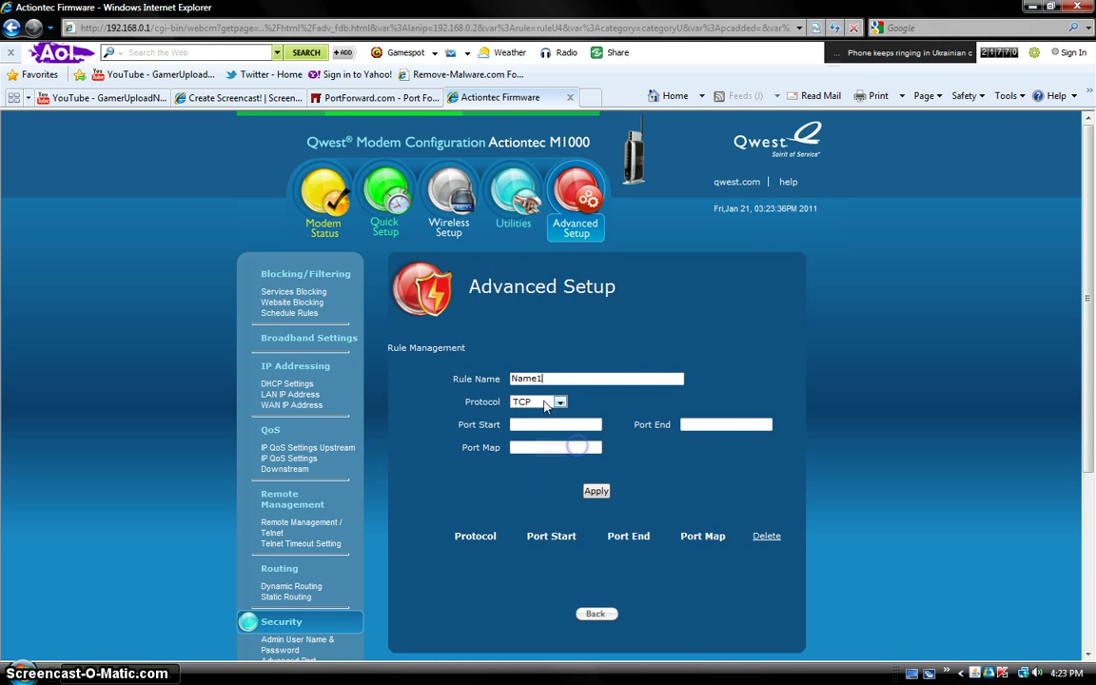
Set the Name1 rule's protocol to TCP as given in the guide, and return to the guide's port settings
{"action": "left_click", "coordinate": [371, 97]}
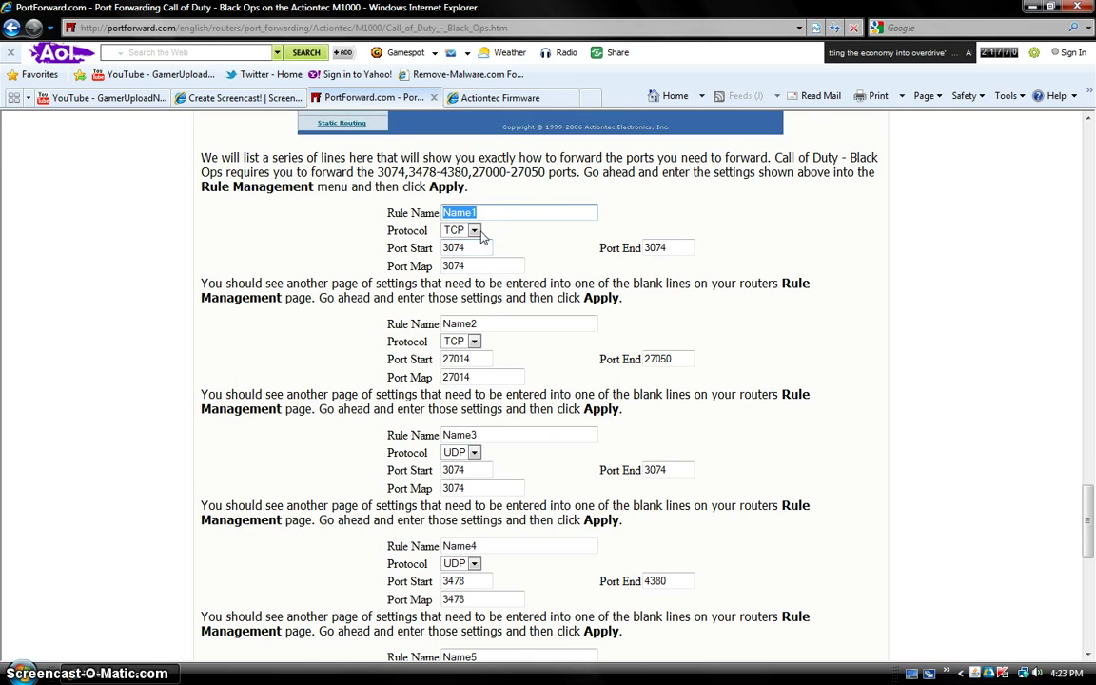
{"action": "left_click", "coordinate": [499, 97]}
{"action": "left_click", "coordinate": [543, 401]}
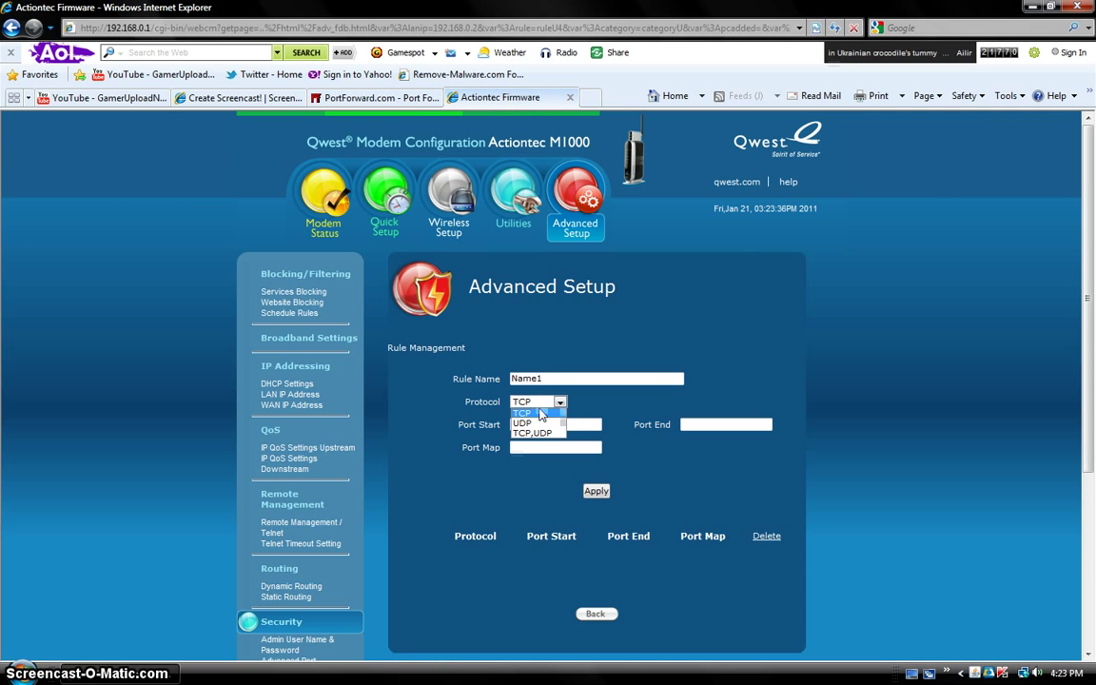
{"action": "left_click", "coordinate": [537, 414]}
{"action": "left_click", "coordinate": [373, 97]}
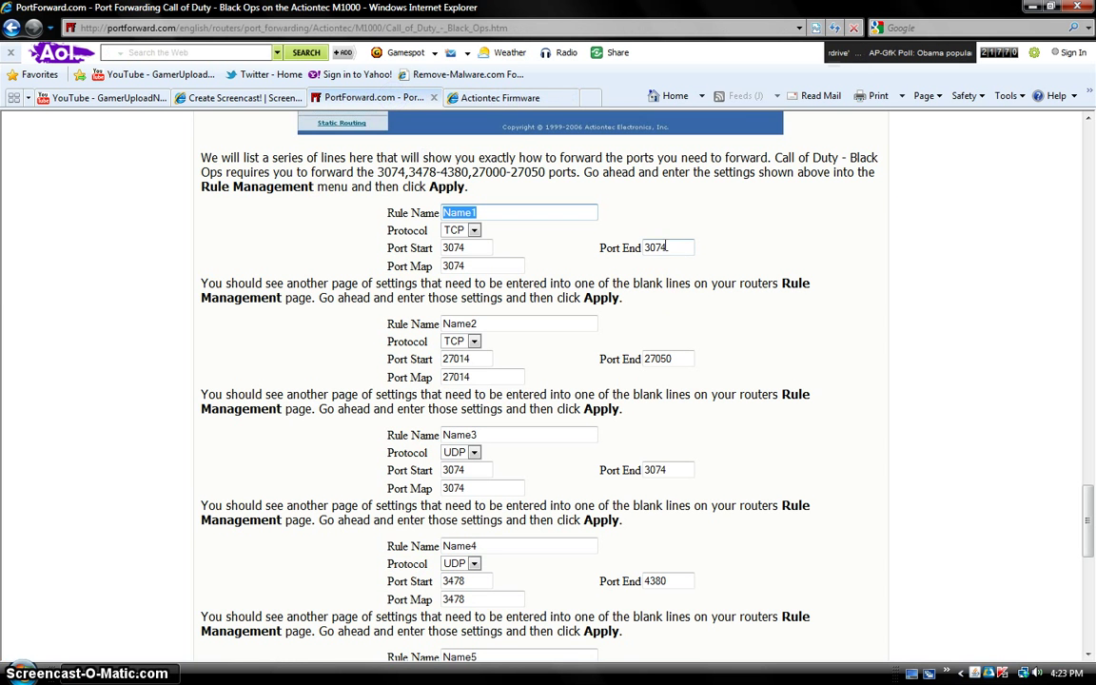
Enter 3074 as the Name1 rule's port start, port end and port map, and apply the rule to the router
{"action": "left_click_drag", "start_coordinate": [667, 247], "coordinate": [631, 245]}
{"action": "left_click", "coordinate": [500, 97]}
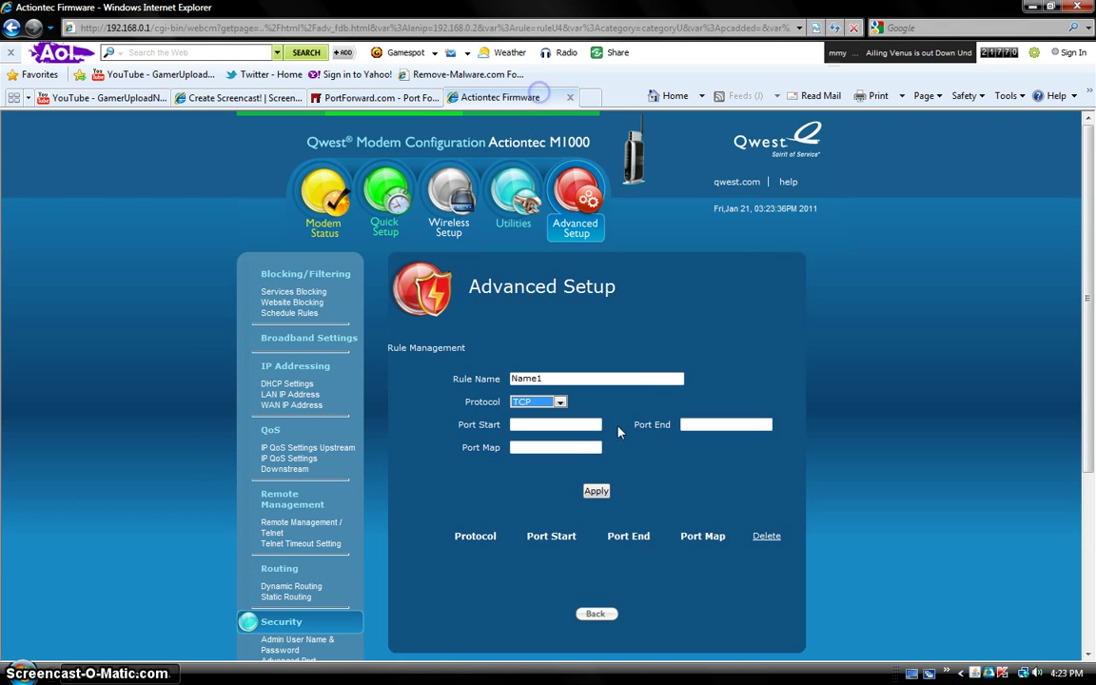
{"action": "left_click", "coordinate": [556, 425]}
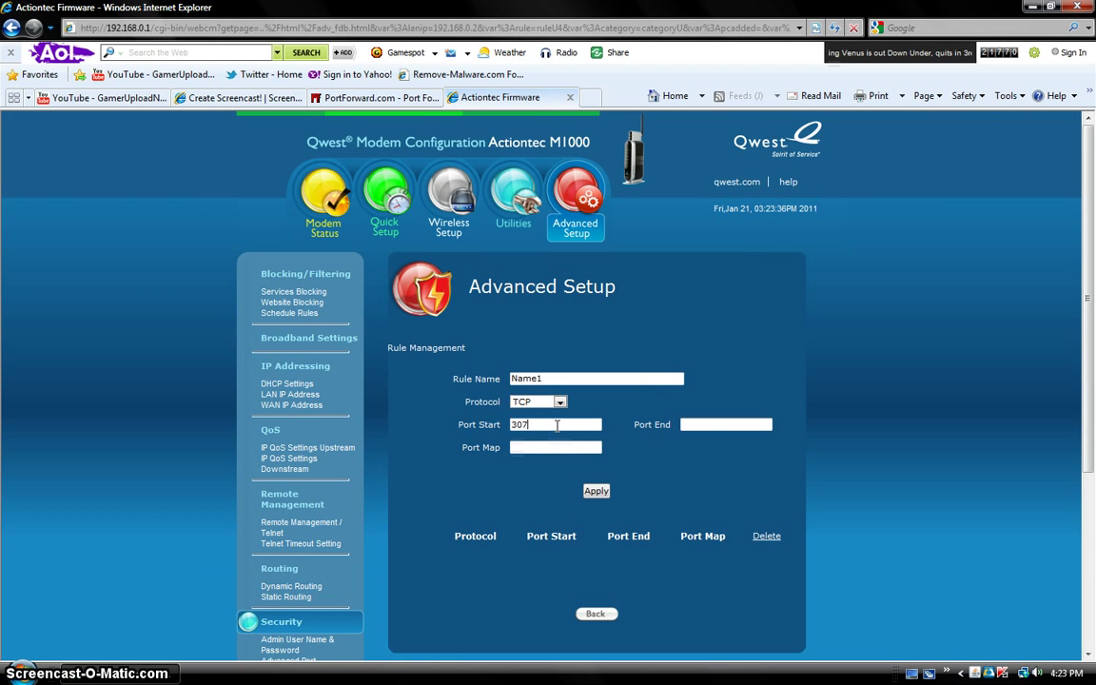
{"action": "left_click", "coordinate": [713, 424]}
{"action": "type", "text": "3074"}
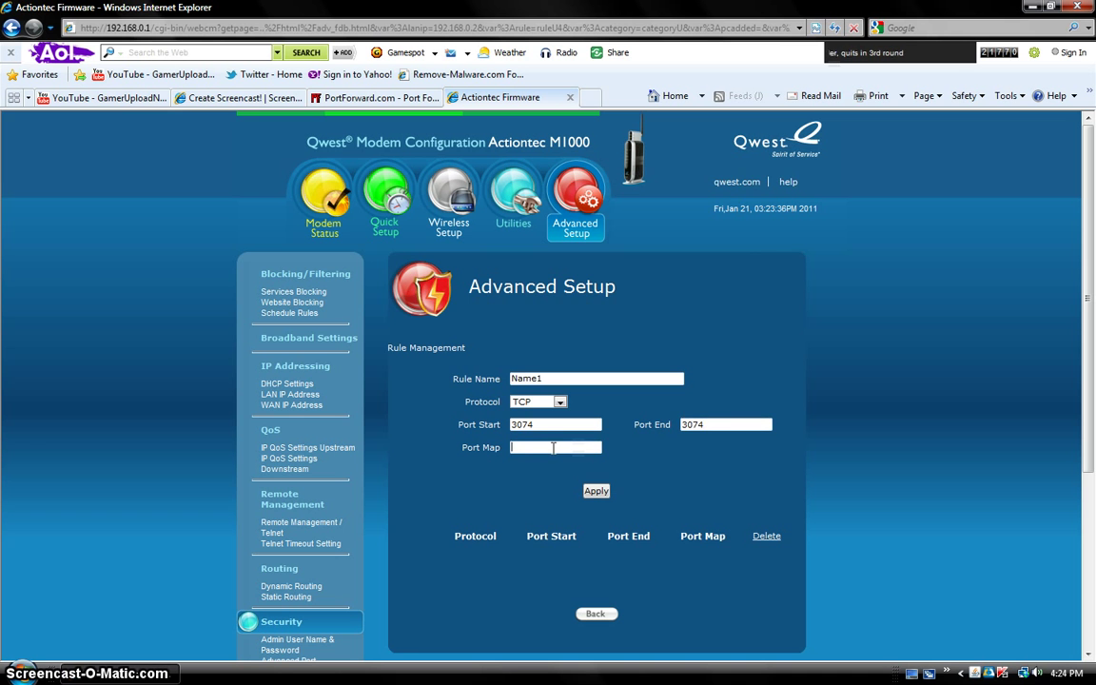
{"action": "left_click", "coordinate": [596, 492]}
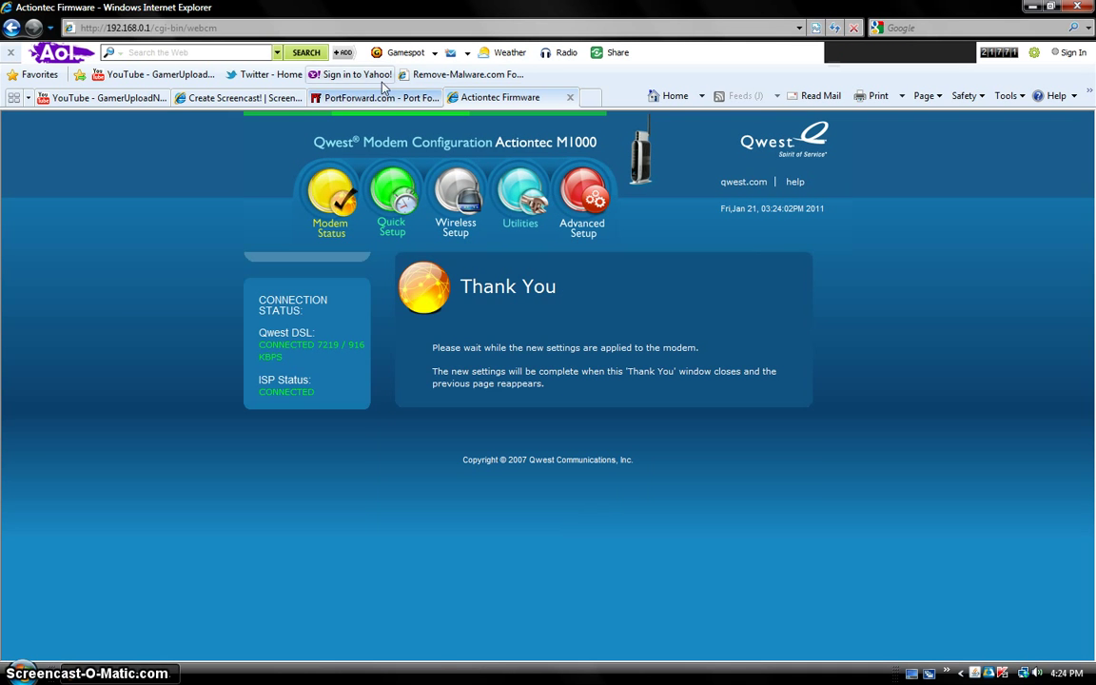
Read the guide's remaining port settings for rules Name2 through Name5 and return to the router configuration
{"action": "left_click", "coordinate": [379, 96]}
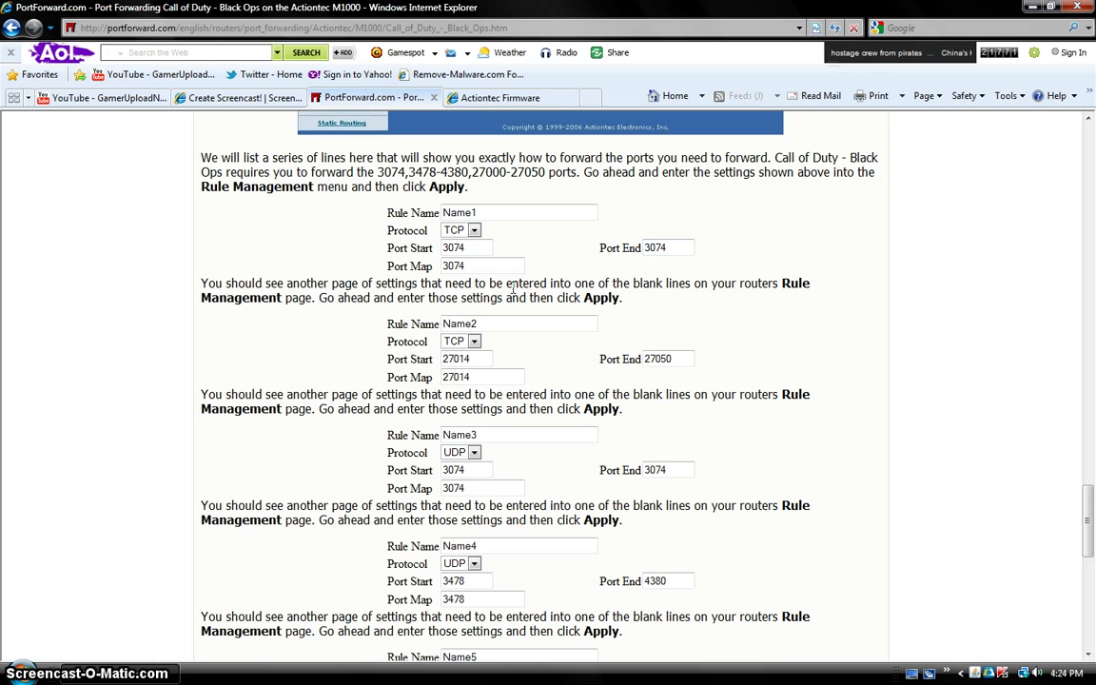
{"action": "scroll", "coordinate": [464, 503], "scroll_direction": "down", "scroll_amount": 4}
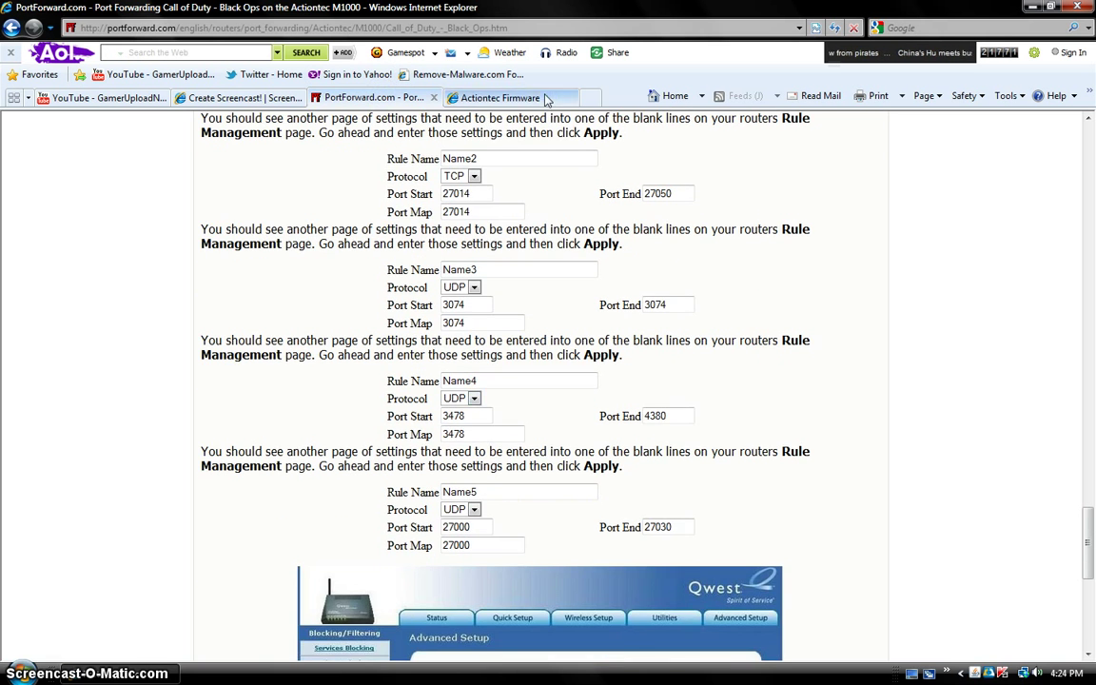
{"action": "left_click", "coordinate": [497, 99]}
{"action": "left_click", "coordinate": [376, 97]}
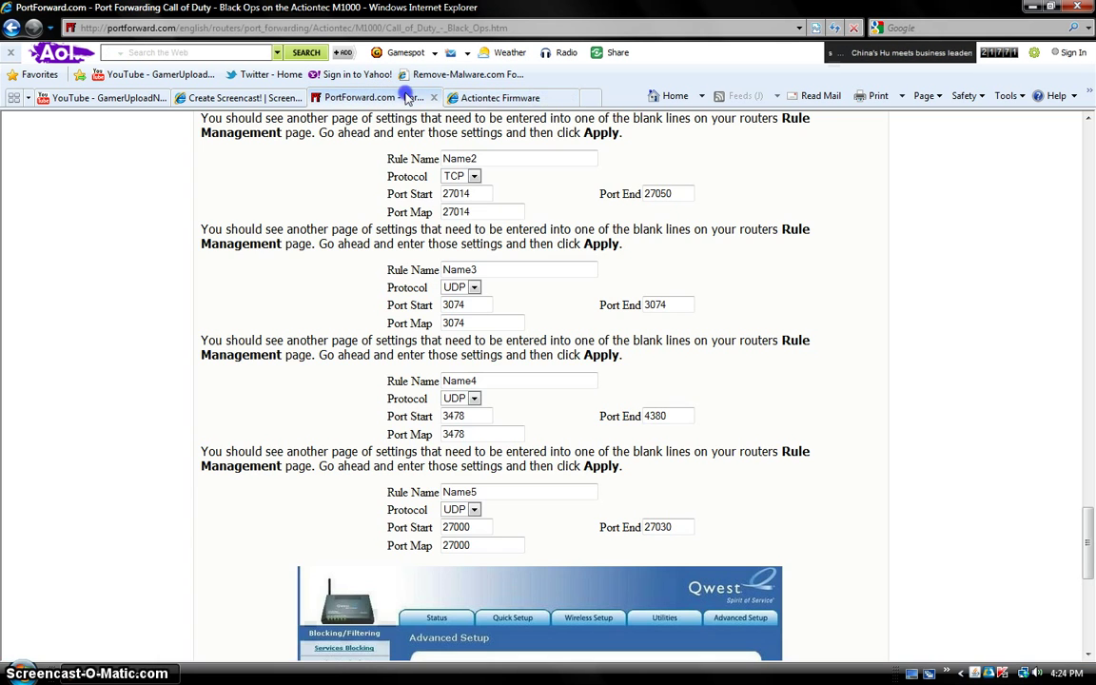
{"action": "scroll", "coordinate": [494, 427], "scroll_direction": "down", "scroll_amount": 1}
{"action": "scroll", "coordinate": [501, 416], "scroll_direction": "down", "scroll_amount": 3}
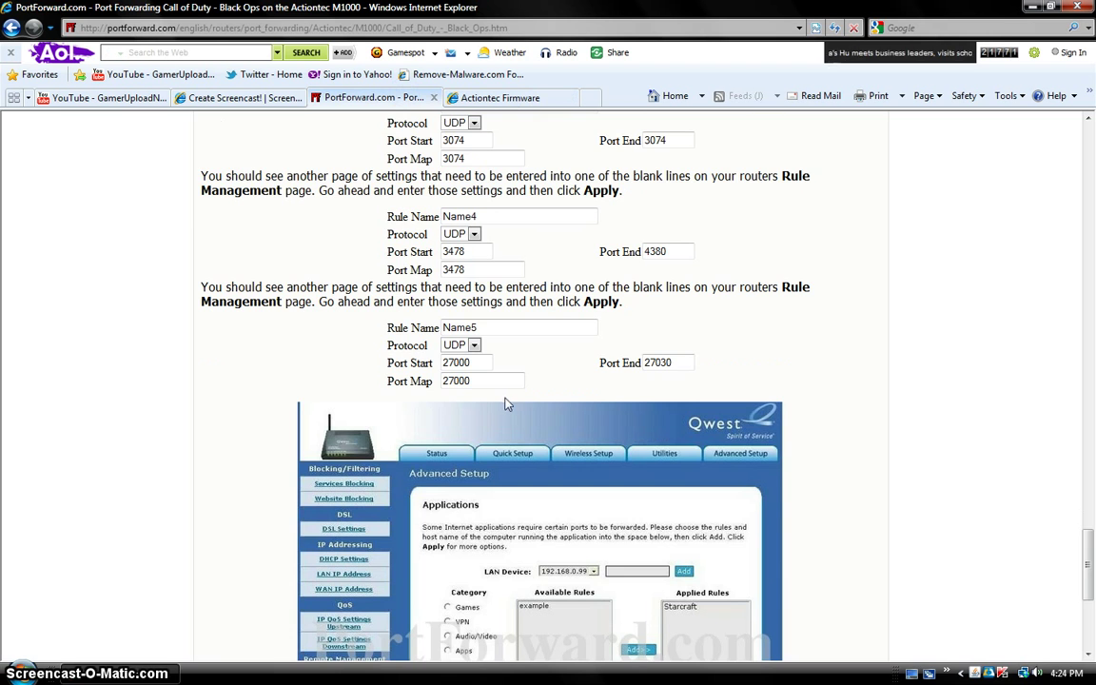
{"action": "scroll", "coordinate": [544, 359], "scroll_direction": "down", "scroll_amount": 2}
{"action": "left_click", "coordinate": [500, 97]}
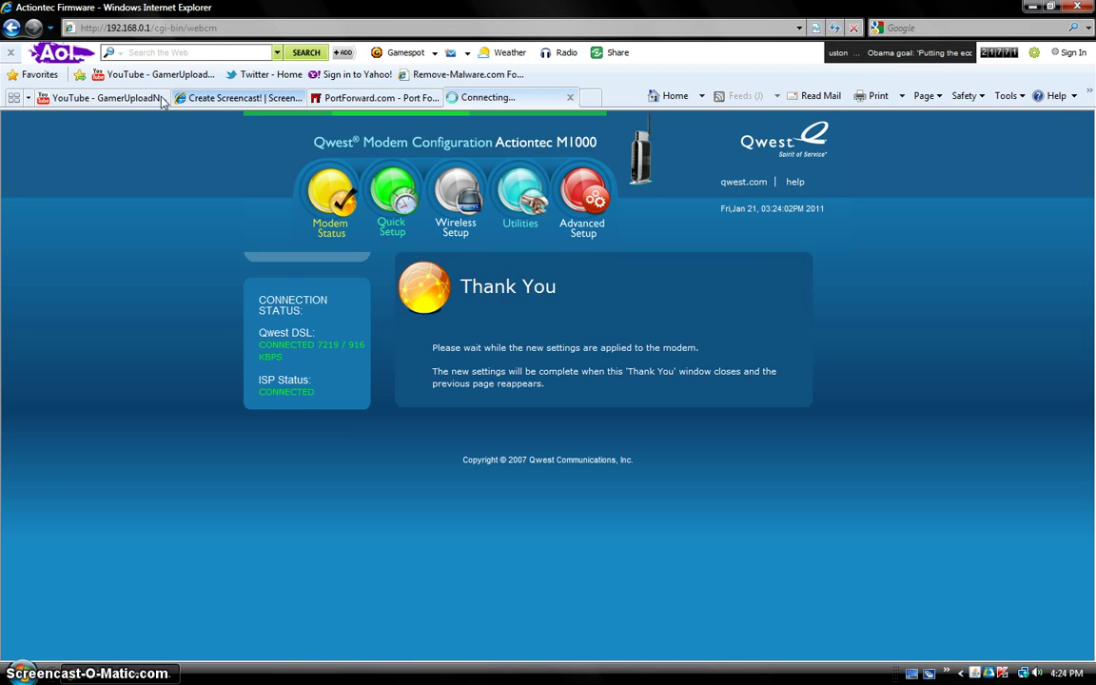
Reopen the router's Applications page under Security and select the User category to list the available rules
{"action": "scroll", "coordinate": [481, 394], "scroll_direction": "down", "scroll_amount": 2}
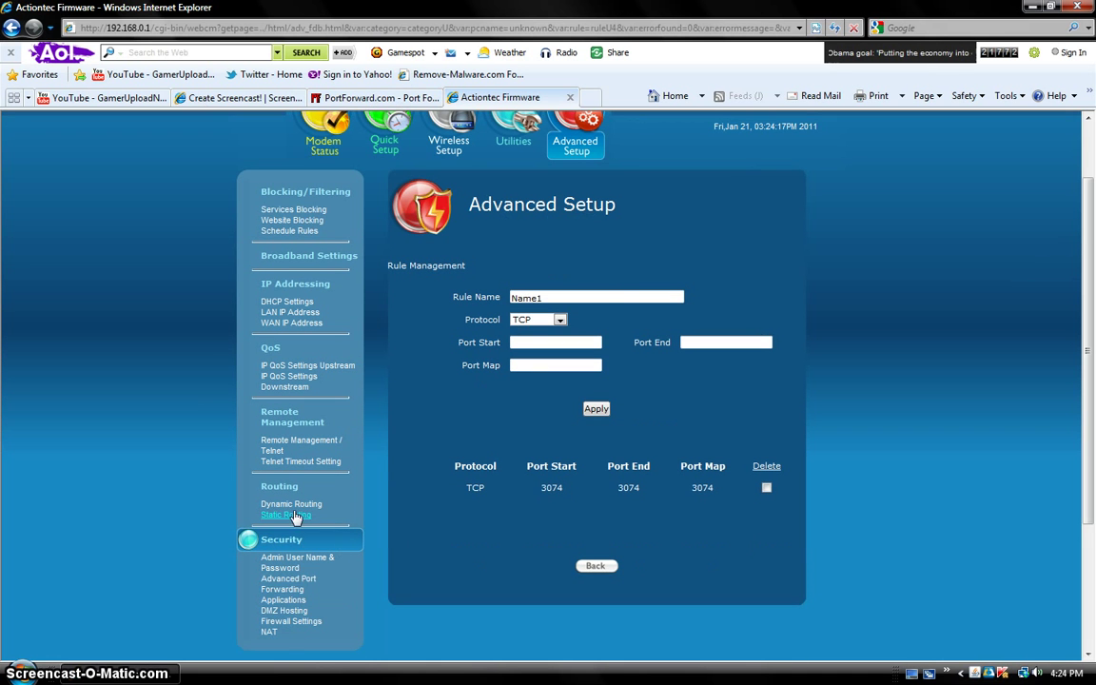
{"action": "left_click", "coordinate": [302, 602]}
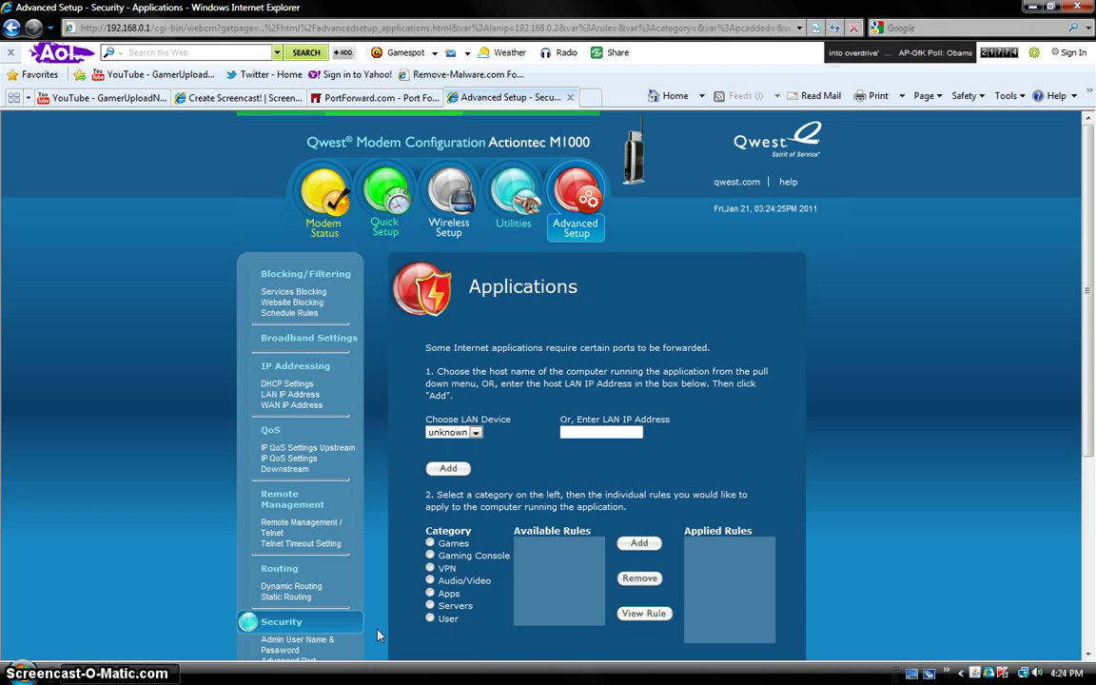
{"action": "left_click", "coordinate": [430, 618]}
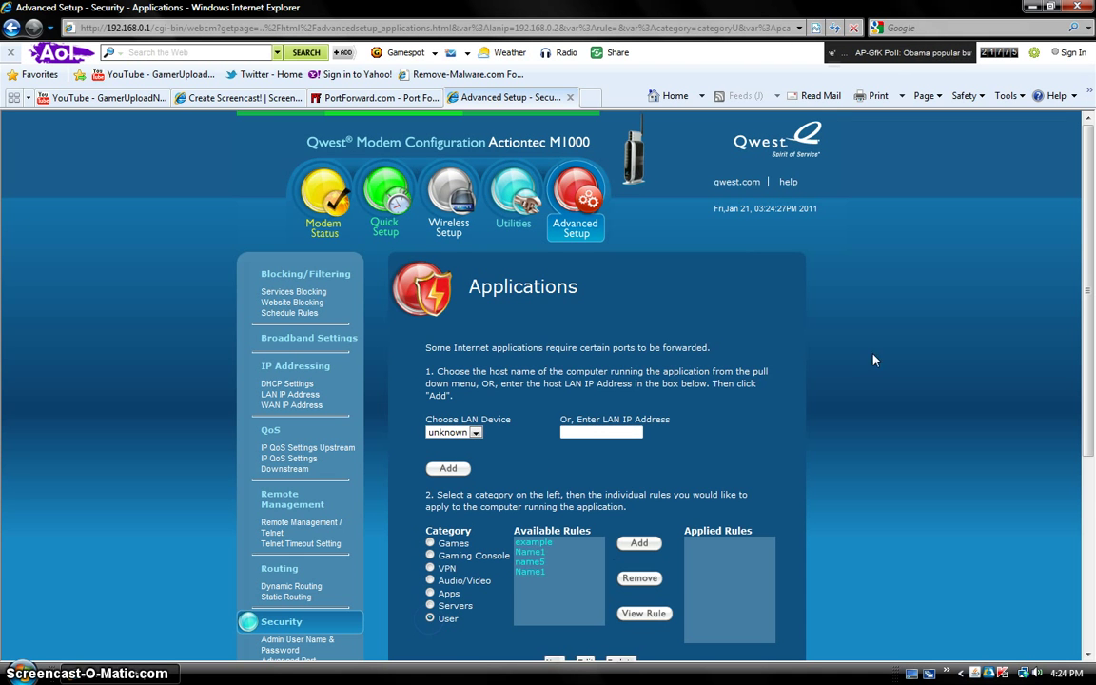
View the saved name5 rule's protocol and port entries and go back to the list of available rules
{"action": "scroll", "coordinate": [837, 333], "scroll_direction": "down", "scroll_amount": 2}
{"action": "left_click", "coordinate": [533, 470]}
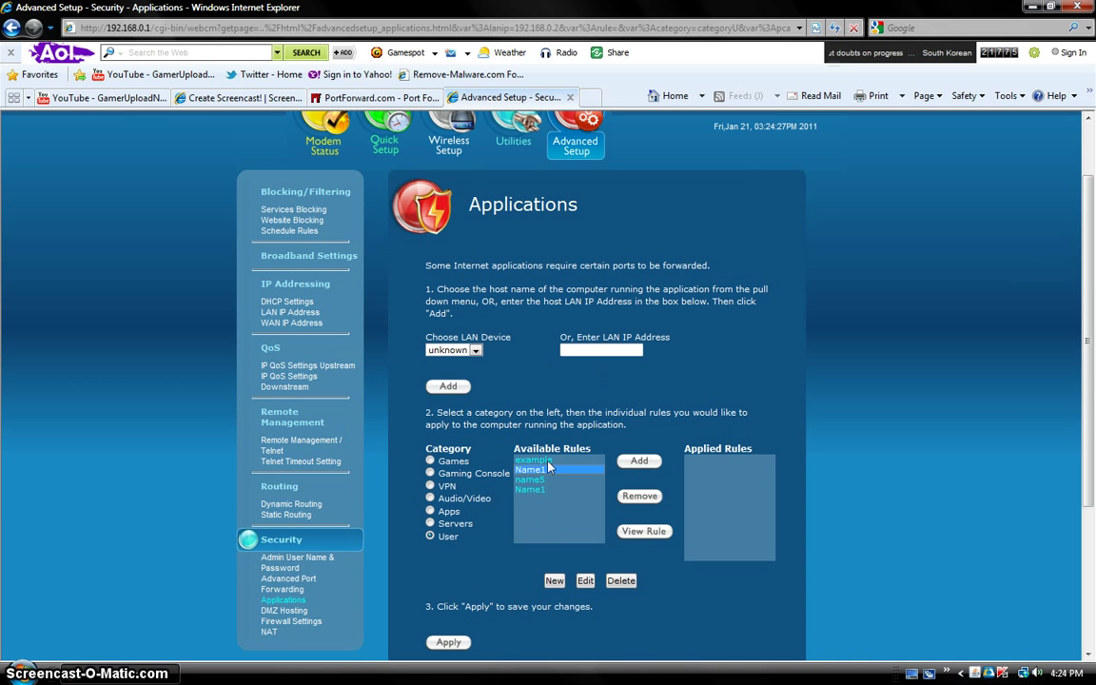
{"action": "left_click", "coordinate": [536, 479]}
{"action": "left_click", "coordinate": [642, 533]}
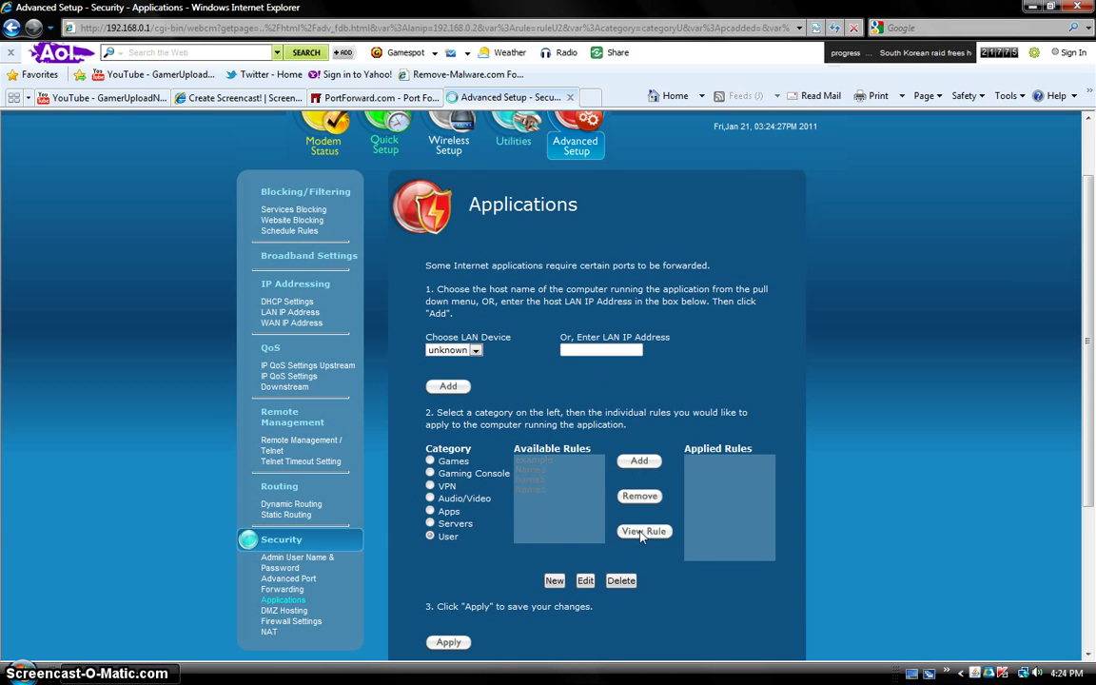
{"action": "scroll", "coordinate": [578, 450], "scroll_direction": "down", "scroll_amount": 2}
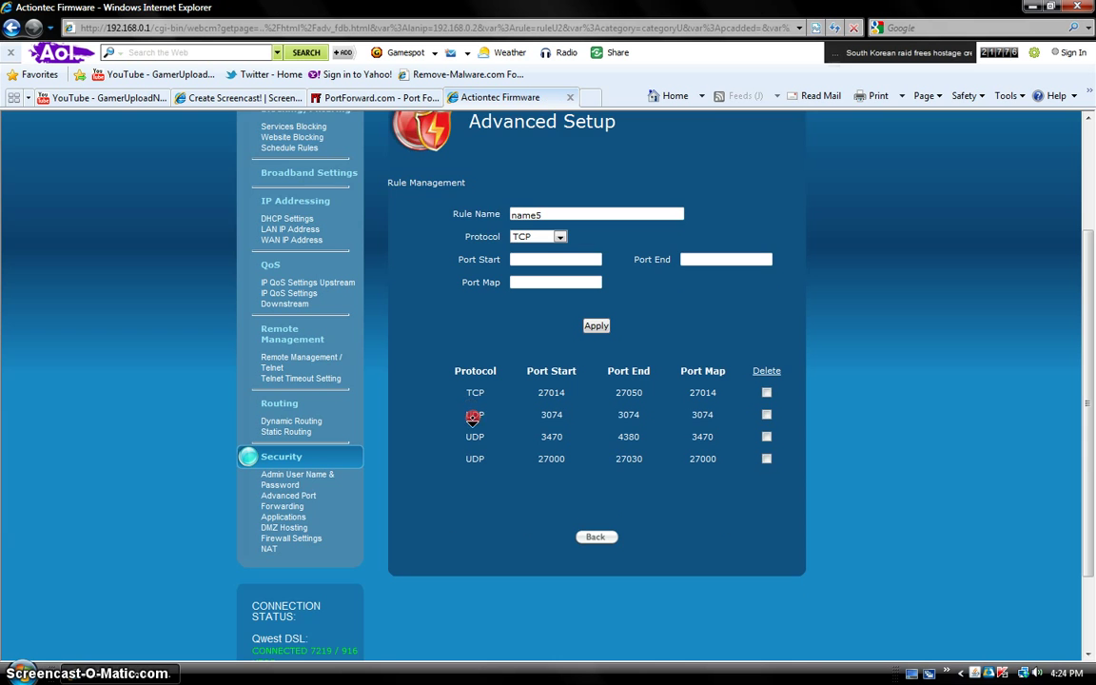
{"action": "scroll", "coordinate": [428, 421], "scroll_direction": "down", "scroll_amount": 1}
{"action": "scroll", "coordinate": [384, 373], "scroll_direction": "up", "scroll_amount": 4}
{"action": "key", "text": "BackSpace"}
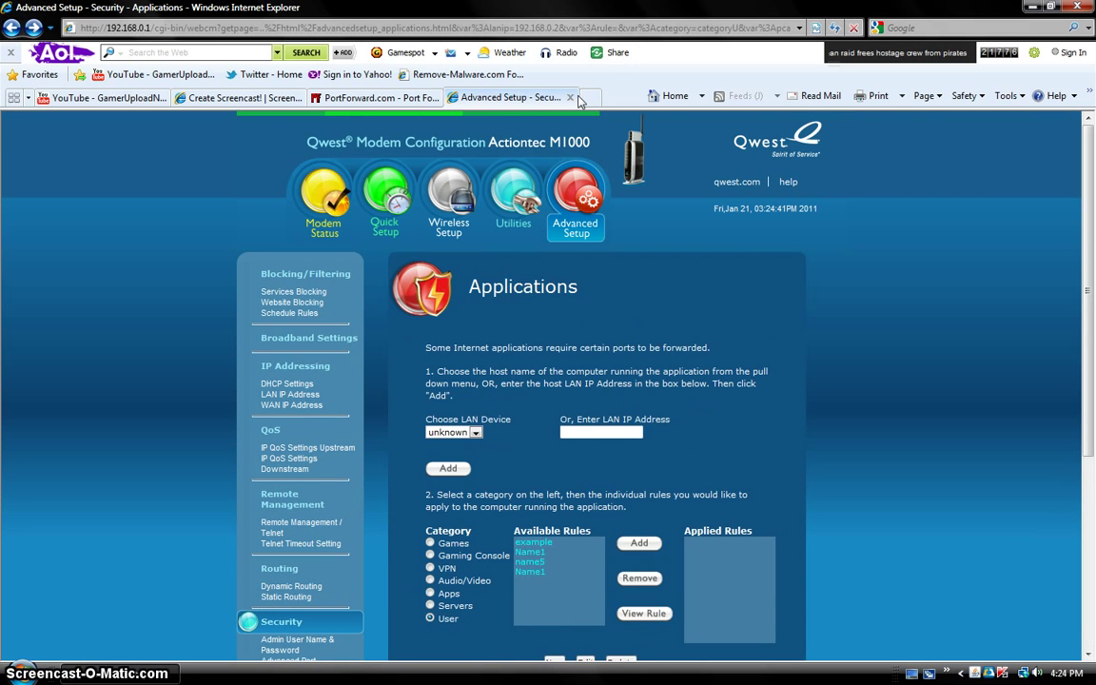
{"action": "scroll", "coordinate": [725, 430], "scroll_direction": "down", "scroll_amount": 3}
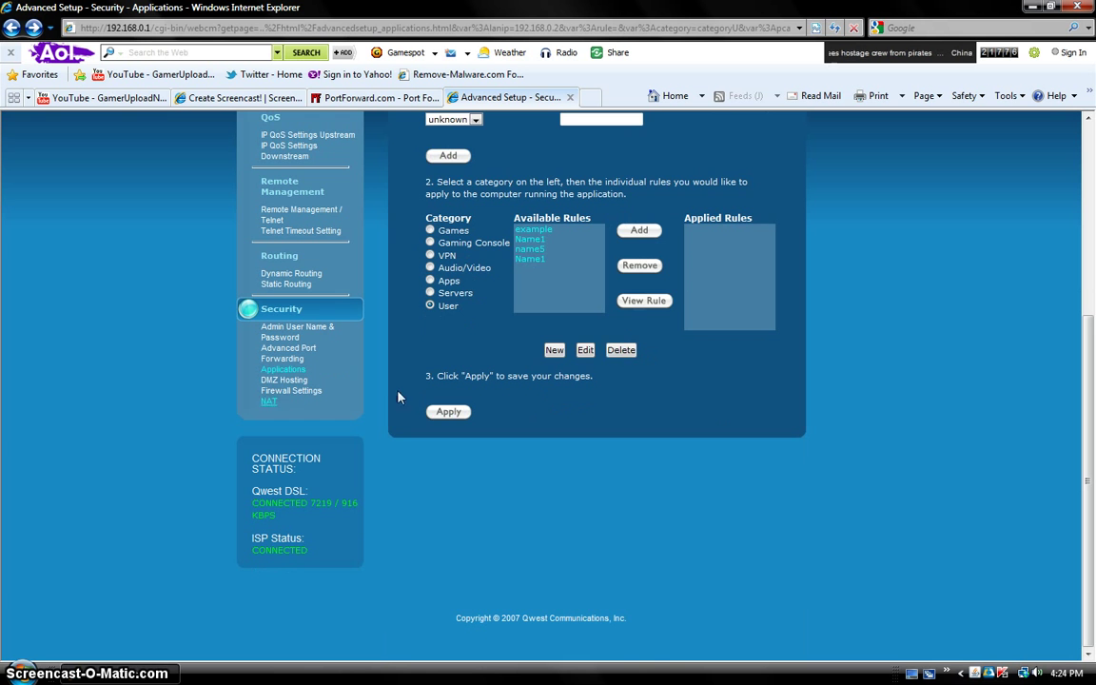
{"action": "scroll", "coordinate": [307, 367], "scroll_direction": "up", "scroll_amount": 1}
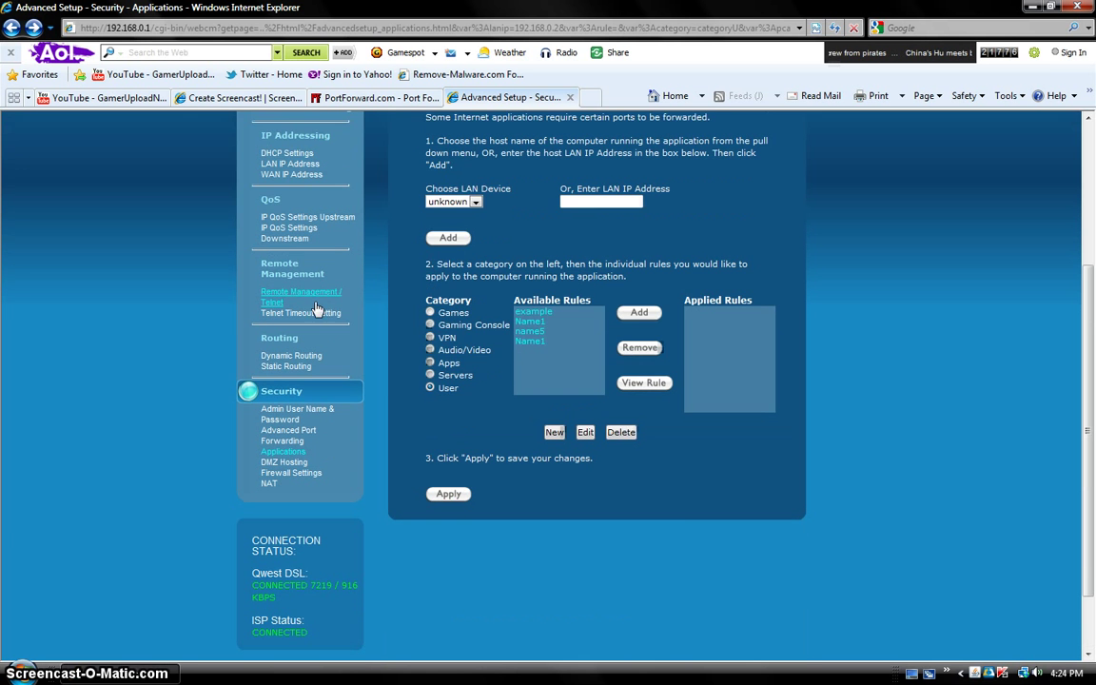
{"action": "scroll", "coordinate": [425, 381], "scroll_direction": "up", "scroll_amount": 2}
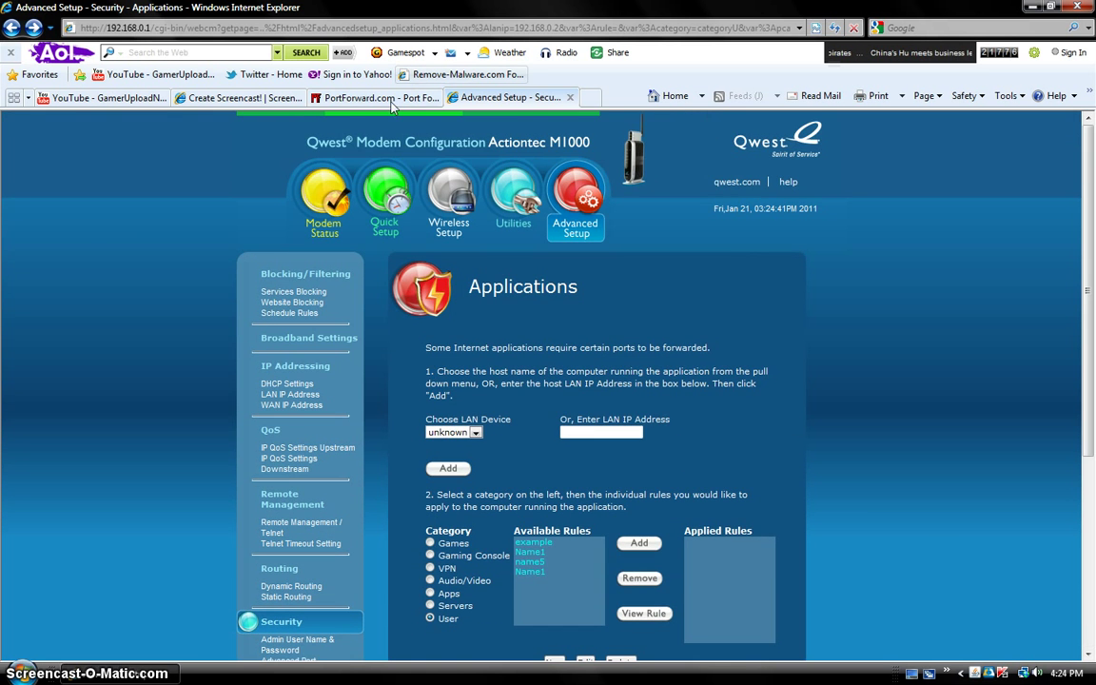
{"action": "key", "text": "ctrl+shift+Tab"}
{"action": "key", "text": "ctrl+shift+Tab"}
{"action": "left_click", "coordinate": [523, 101]}
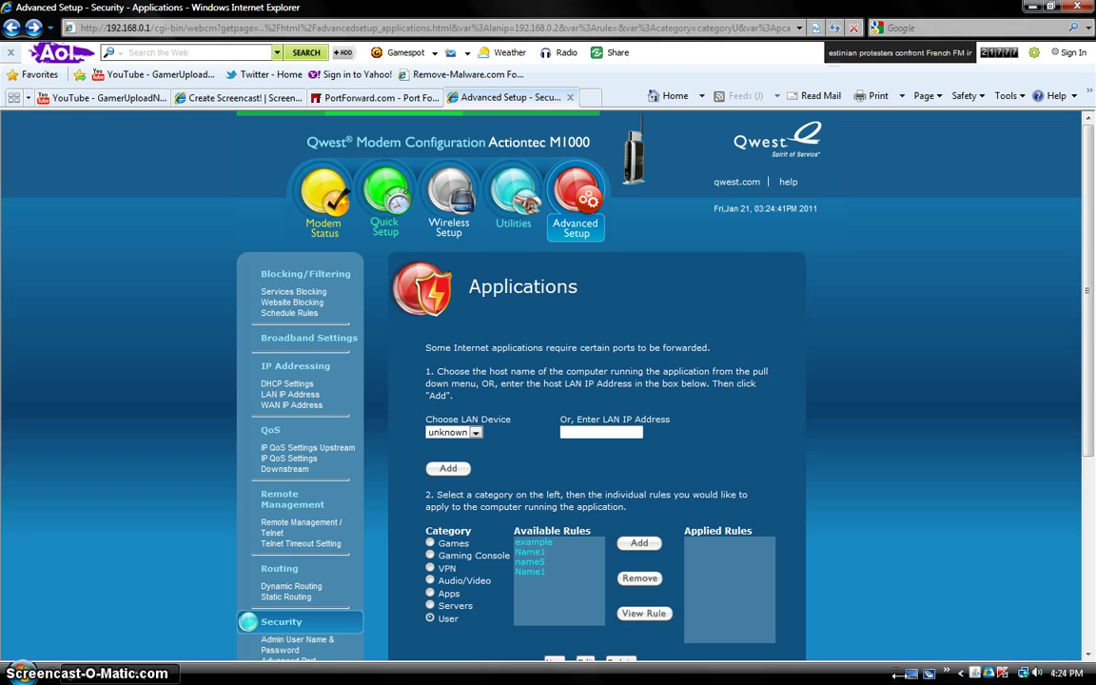
{"action": "left_click_drag", "start_coordinate": [1090, 288], "coordinate": [1063, 356]}
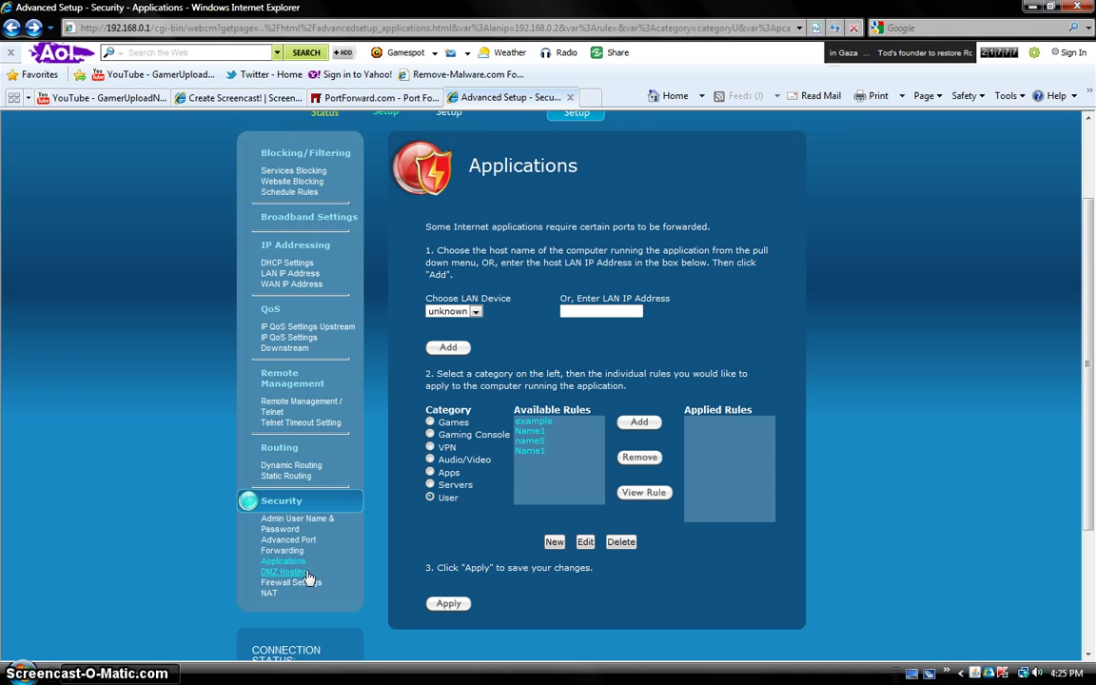
{"action": "scroll", "coordinate": [296, 359], "scroll_direction": "up", "scroll_amount": 1}
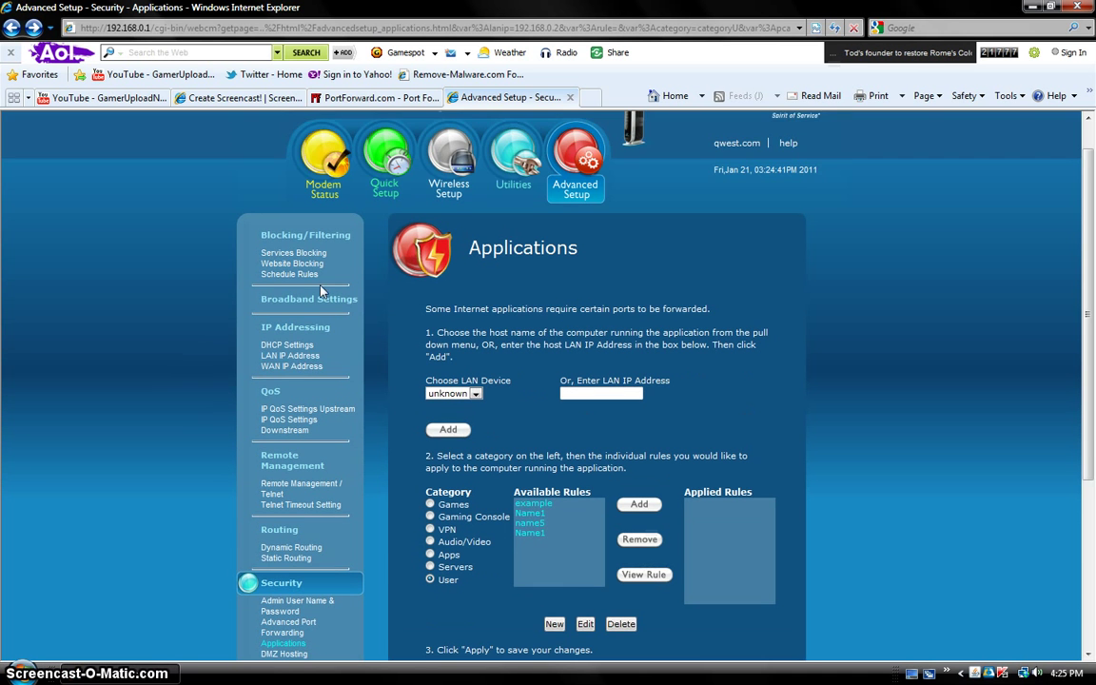
{"action": "scroll", "coordinate": [297, 381], "scroll_direction": "down", "scroll_amount": 2}
{"action": "scroll", "coordinate": [293, 475], "scroll_direction": "up", "scroll_amount": 1}
{"action": "scroll", "coordinate": [293, 475], "scroll_direction": "up", "scroll_amount": 2}
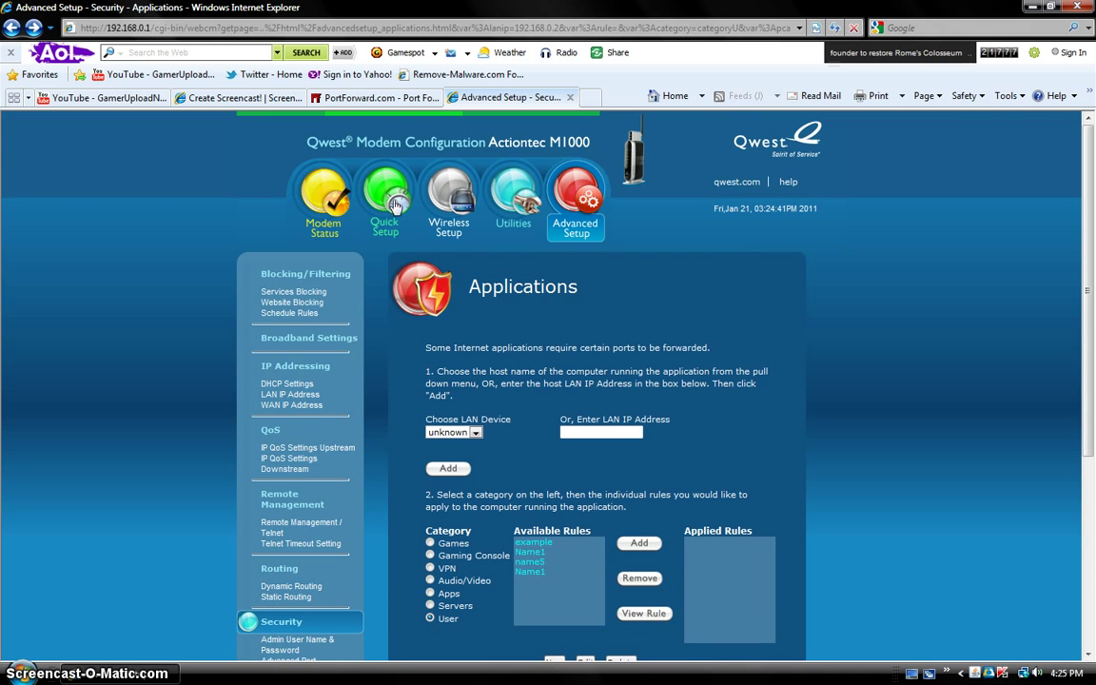
Open the 802.11b/g Mode page of the wireless setup and examine the available mode options
{"action": "left_click", "coordinate": [456, 216]}
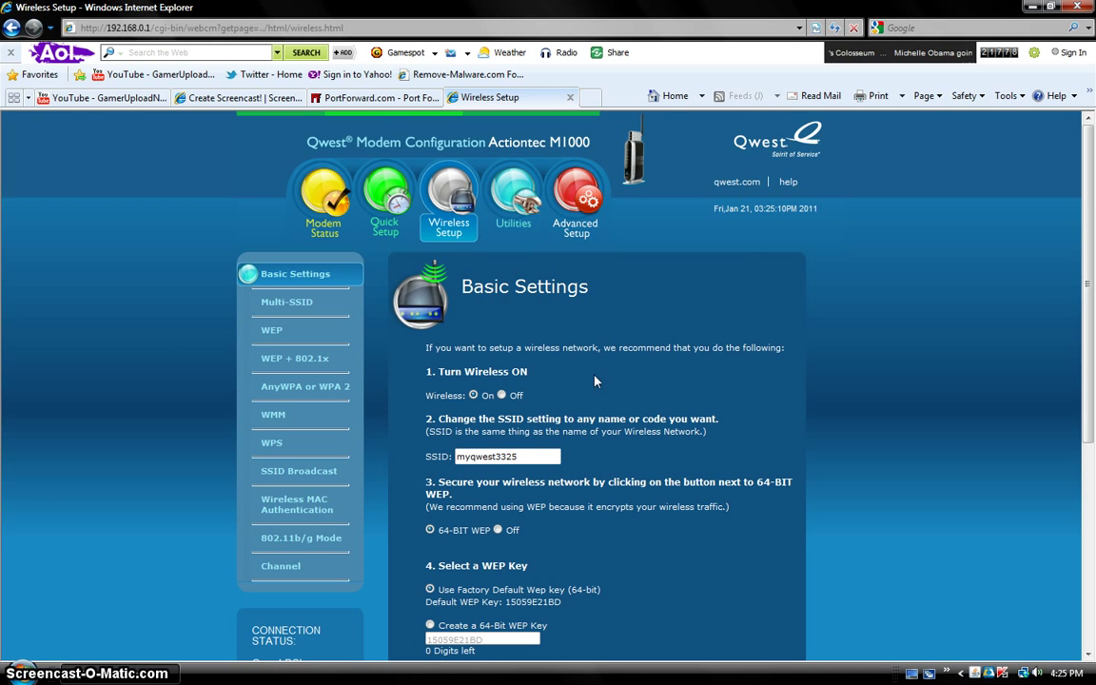
{"action": "scroll", "coordinate": [164, 362], "scroll_direction": "down", "scroll_amount": 1}
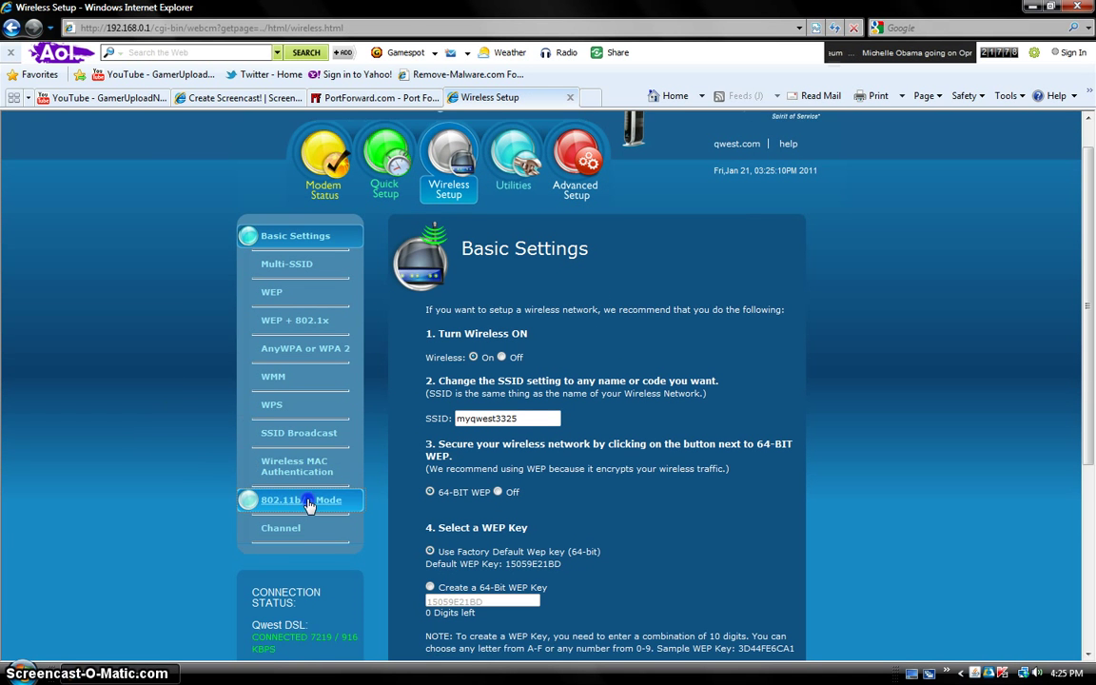
{"action": "left_click", "coordinate": [305, 502]}
{"action": "scroll", "coordinate": [547, 479], "scroll_direction": "down", "scroll_amount": 1}
{"action": "left_click", "coordinate": [640, 351]}
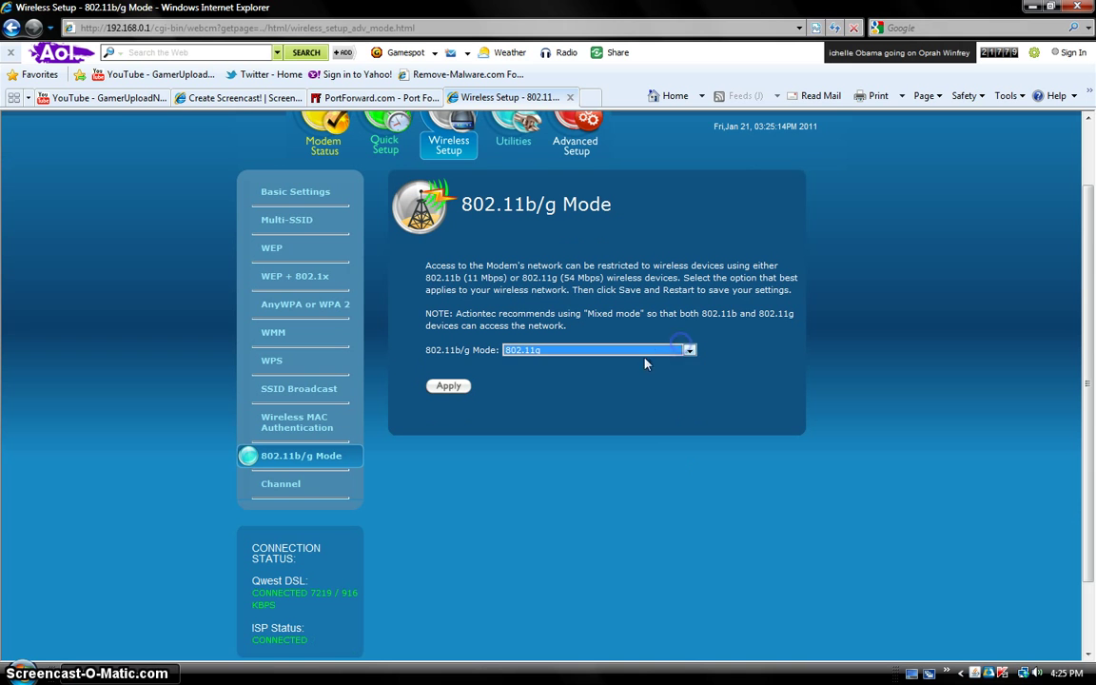
{"action": "left_click", "coordinate": [726, 243]}
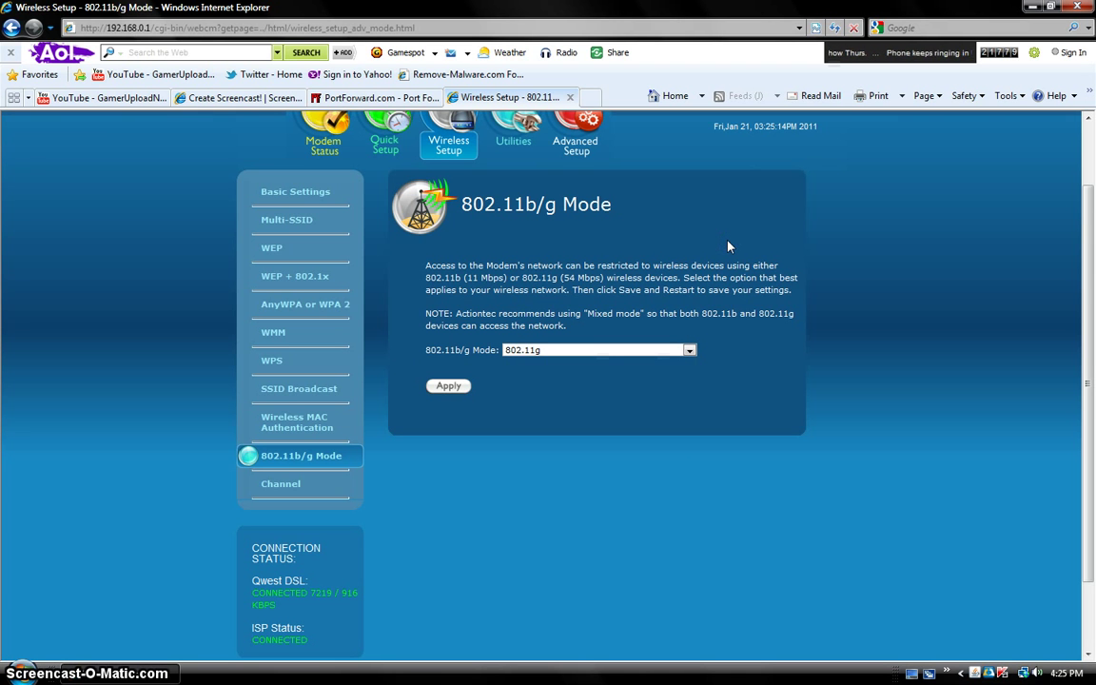
{"action": "left_click", "coordinate": [689, 350]}
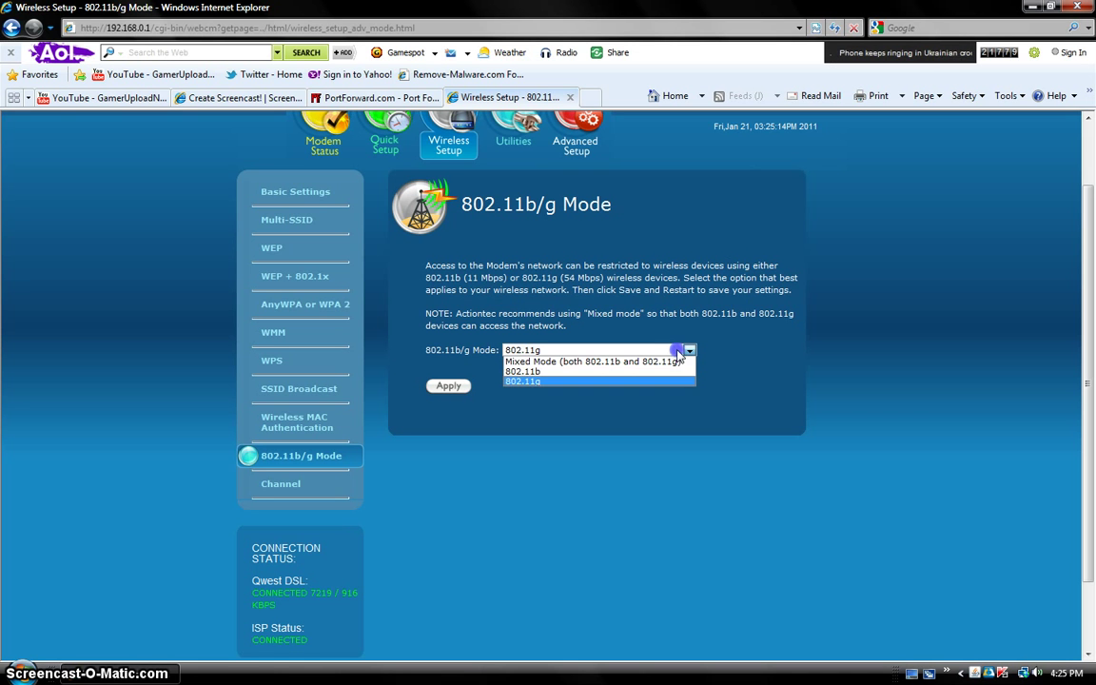
{"action": "left_click", "coordinate": [606, 303]}
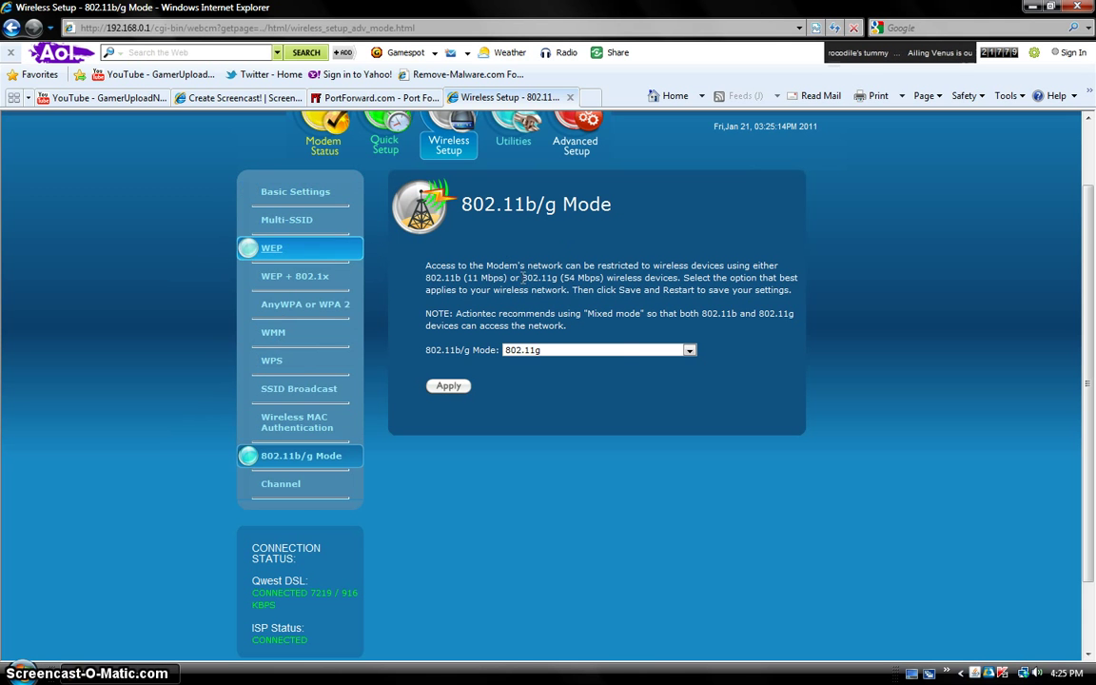
Choose 802.11g as the modem's 802.11b/g mode
{"action": "left_click", "coordinate": [619, 349]}
{"action": "left_click", "coordinate": [609, 381]}
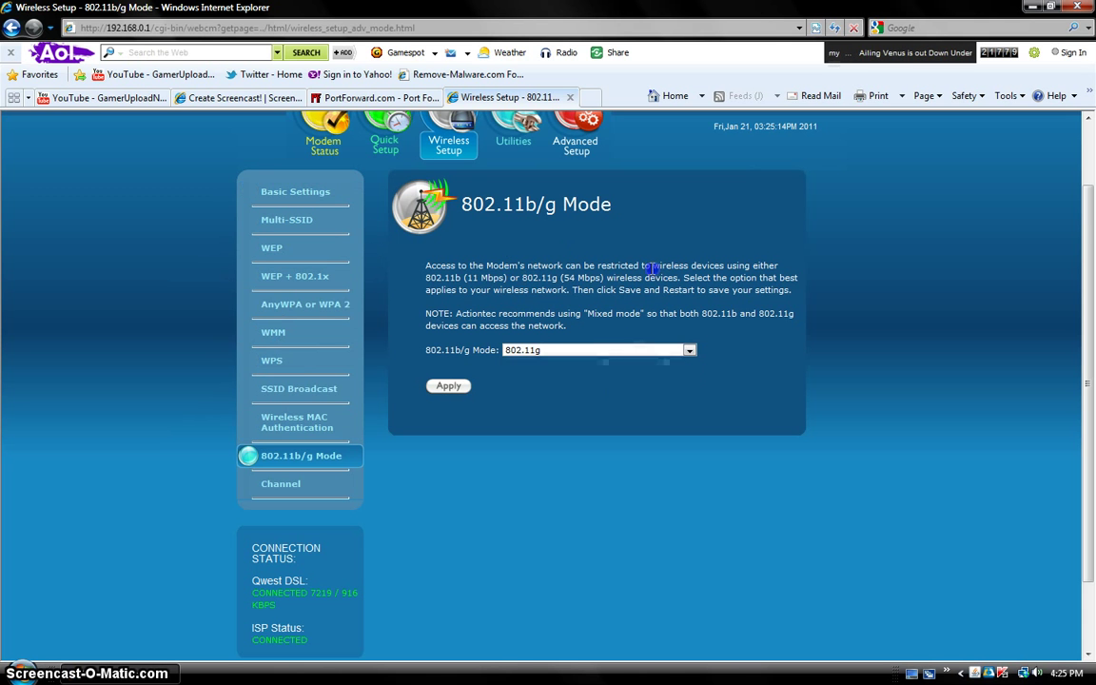
{"action": "scroll", "coordinate": [271, 453], "scroll_direction": "down", "scroll_amount": 2}
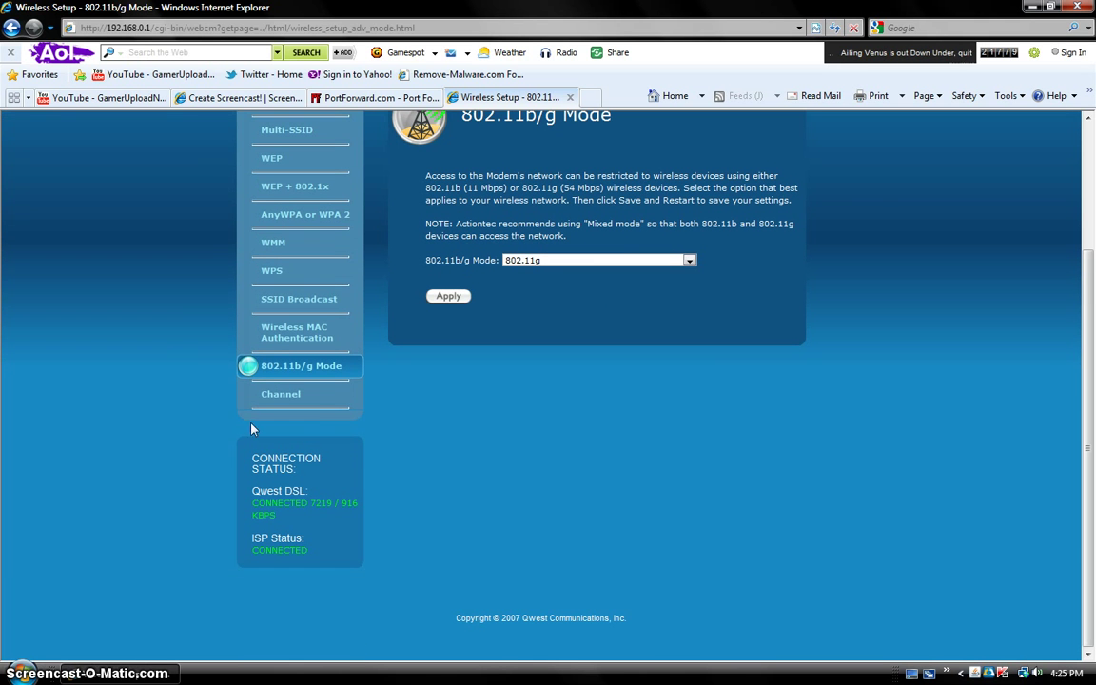
{"action": "left_click", "coordinate": [595, 259]}
{"action": "left_click", "coordinate": [544, 292]}
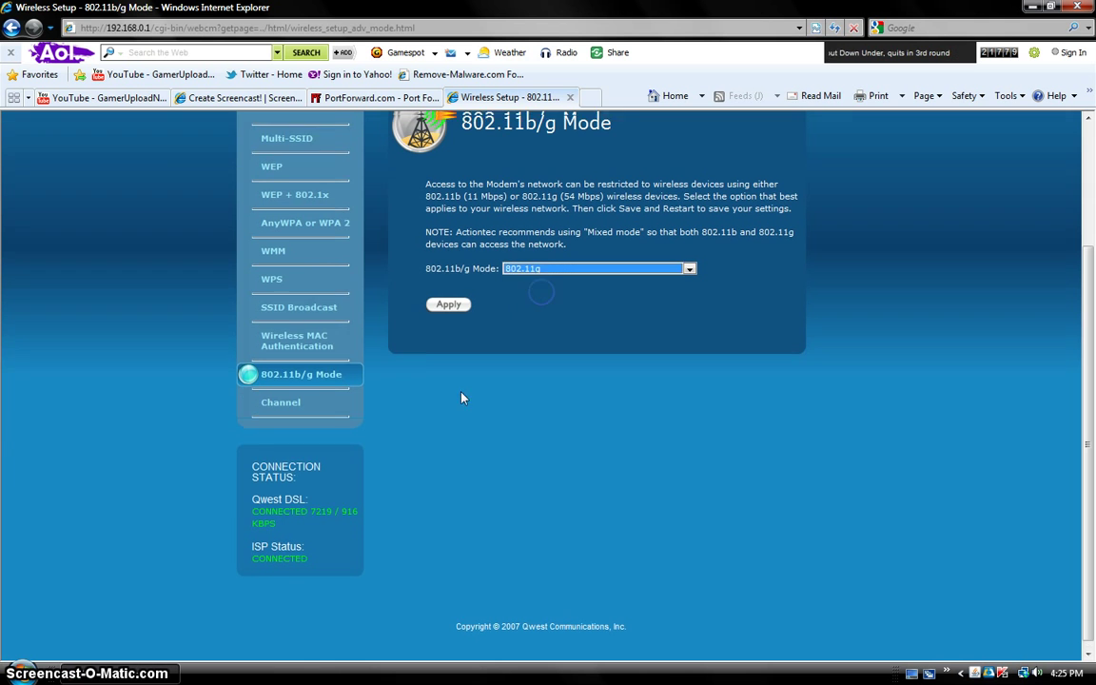
Review the wireless Basic Settings, including the settings summary, and return to the Screencast-O-Matic recording page
{"action": "scroll", "coordinate": [381, 429], "scroll_direction": "up", "scroll_amount": 2}
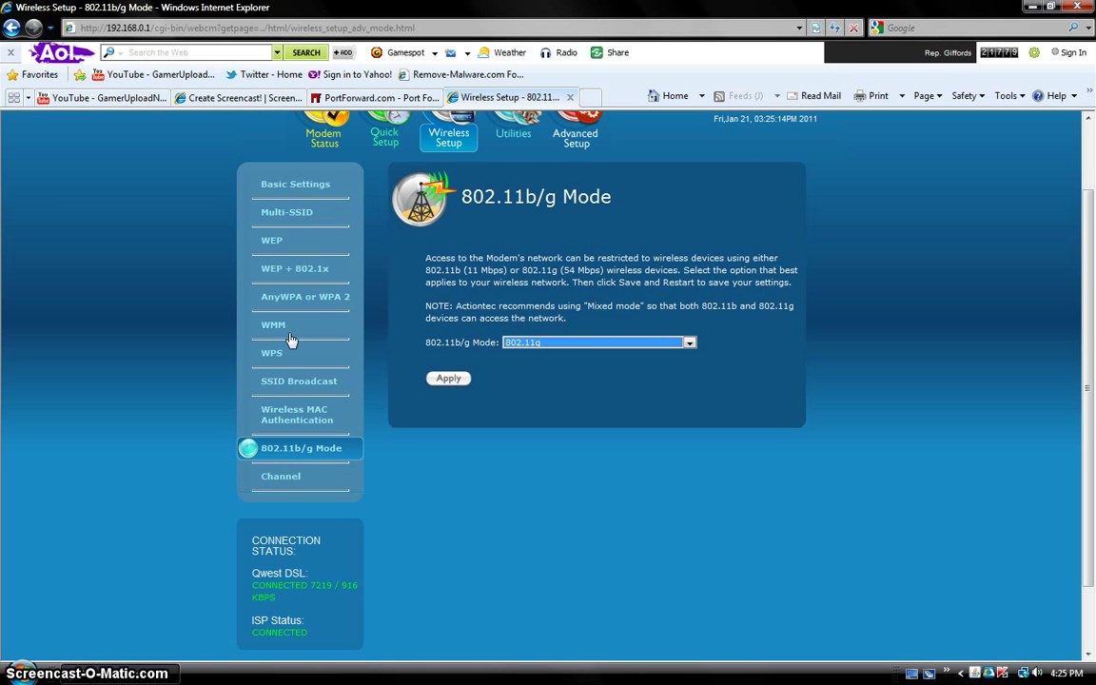
{"action": "scroll", "coordinate": [281, 418], "scroll_direction": "up", "scroll_amount": 2}
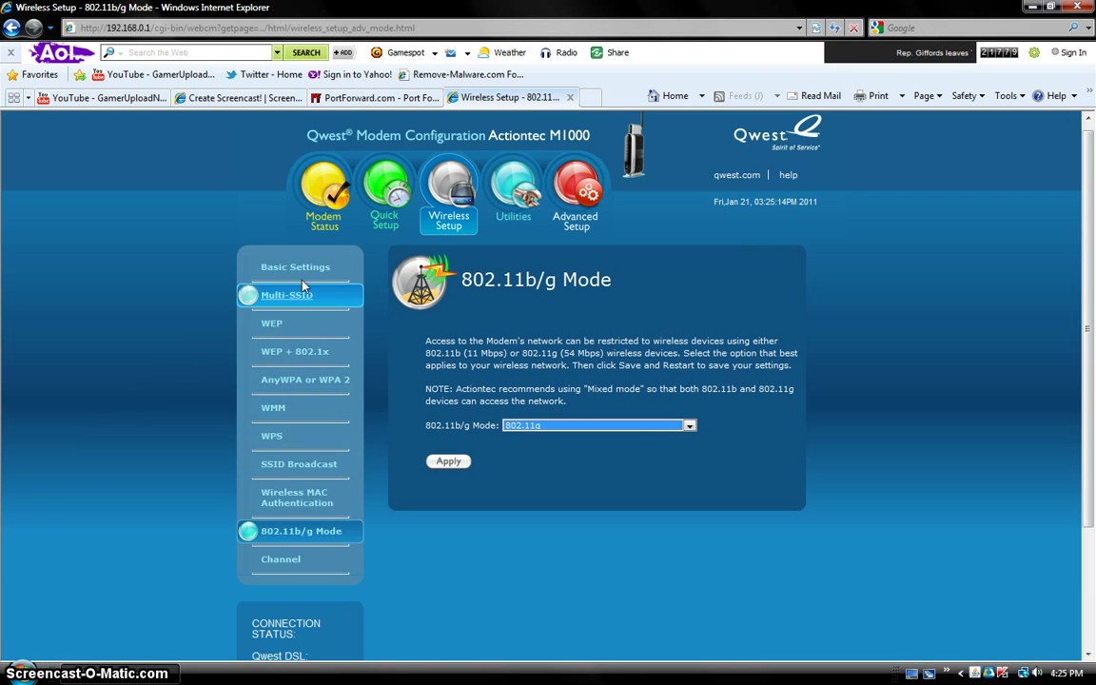
{"action": "left_click", "coordinate": [293, 267]}
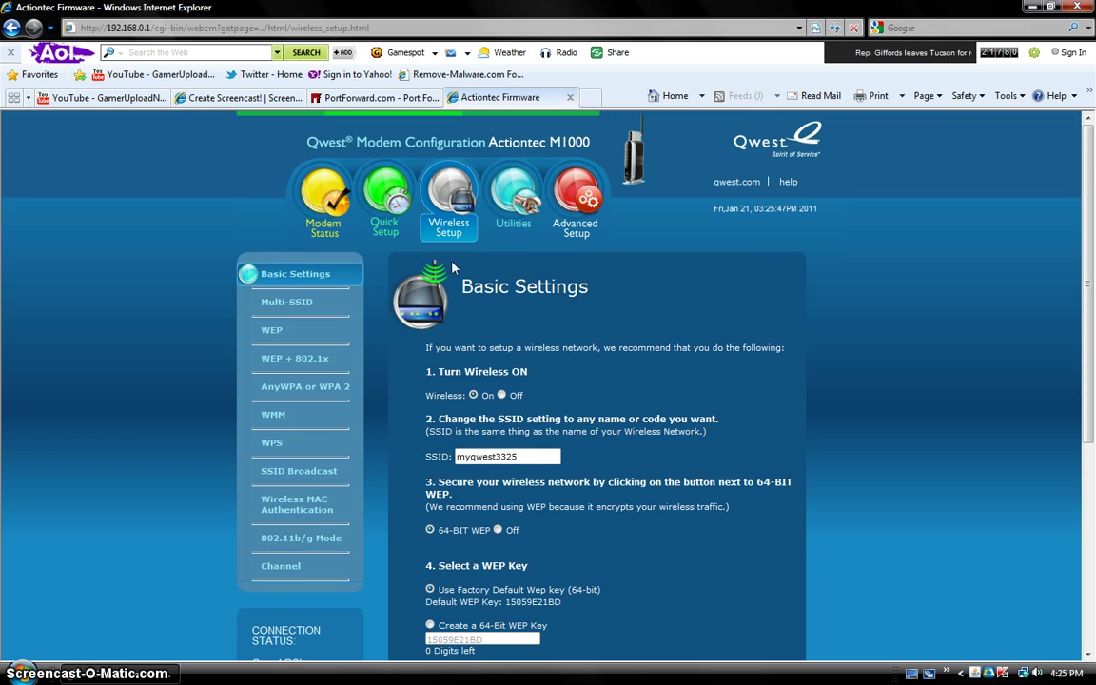
{"action": "scroll", "coordinate": [228, 380], "scroll_direction": "down", "scroll_amount": 5}
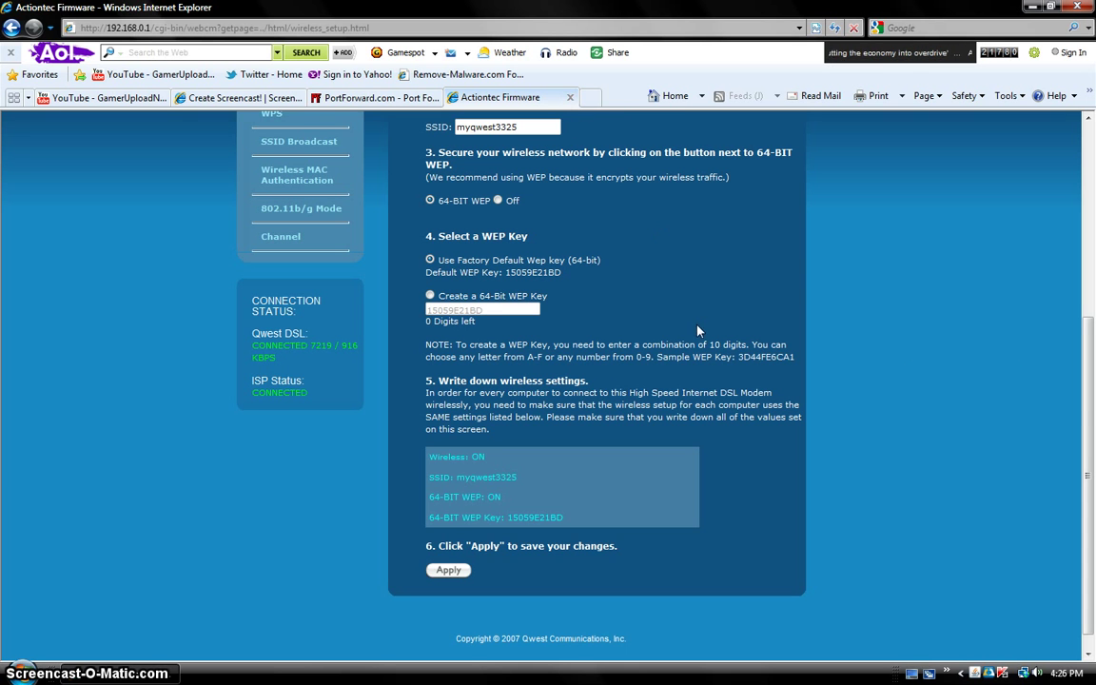
{"action": "left_click_drag", "start_coordinate": [1095, 404], "coordinate": [1094, 440]}
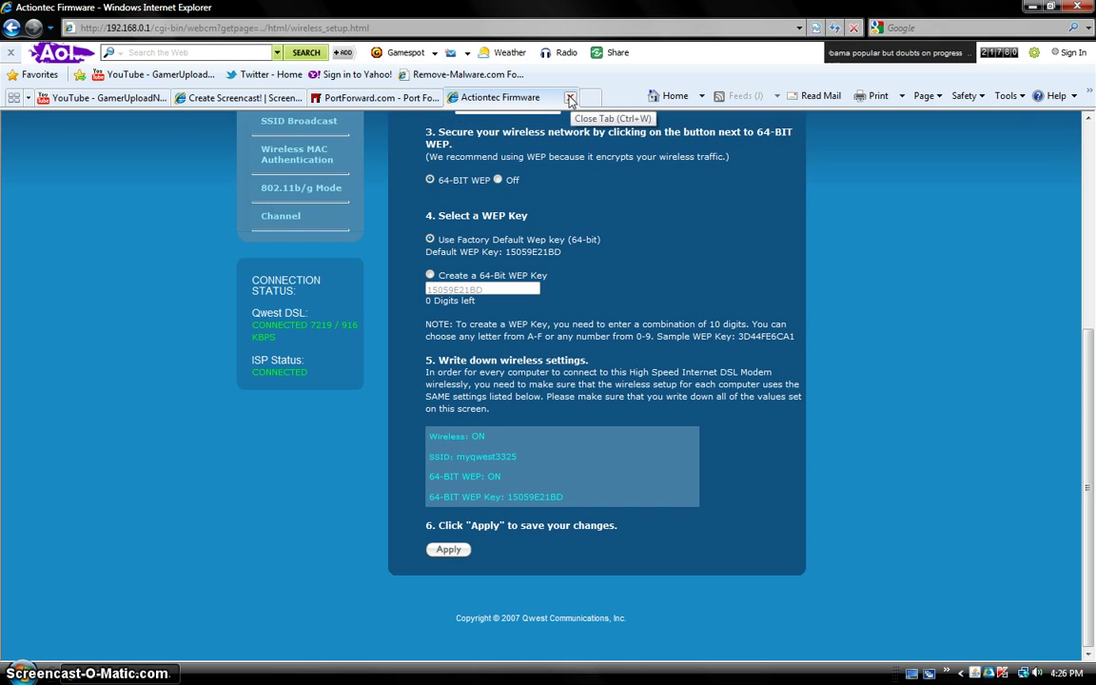
{"action": "left_click", "coordinate": [233, 97]}
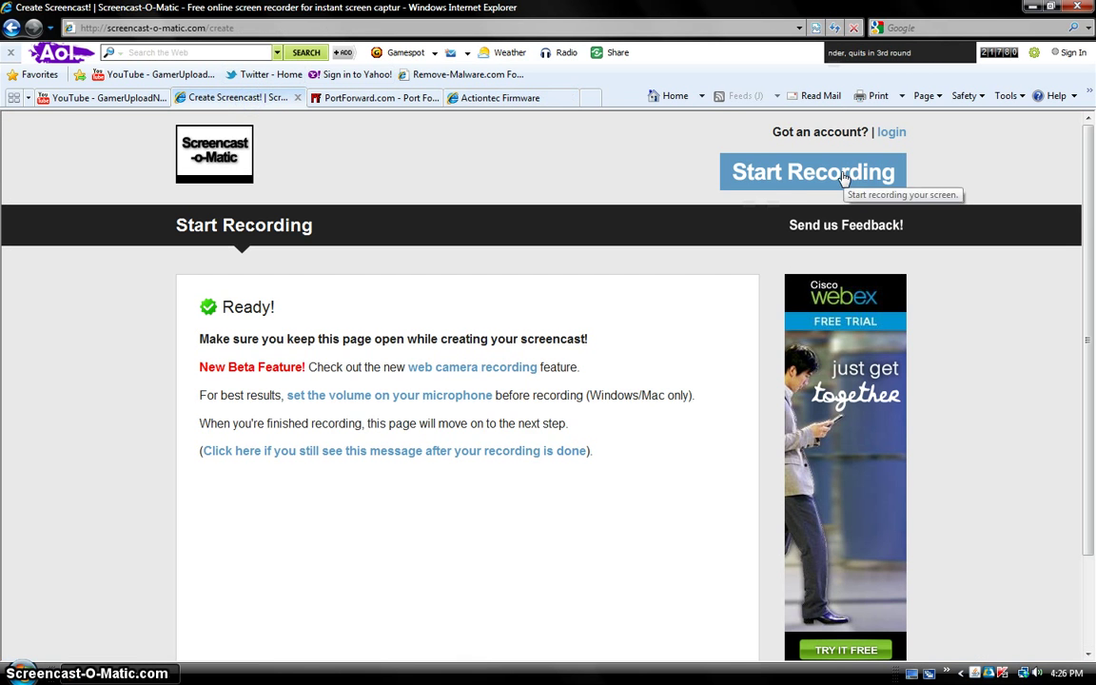